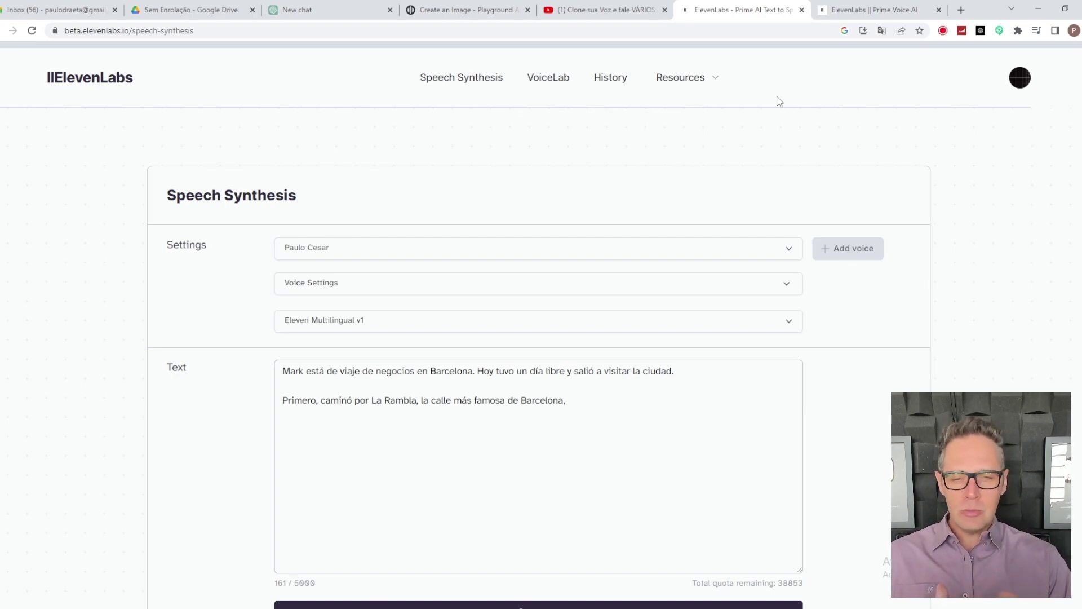
{"action": "scroll", "coordinate": [879, 271], "scroll_direction": "down", "scroll_amount": 4}
{"action": "scroll", "coordinate": [877, 270], "scroll_direction": "up", "scroll_amount": 4}
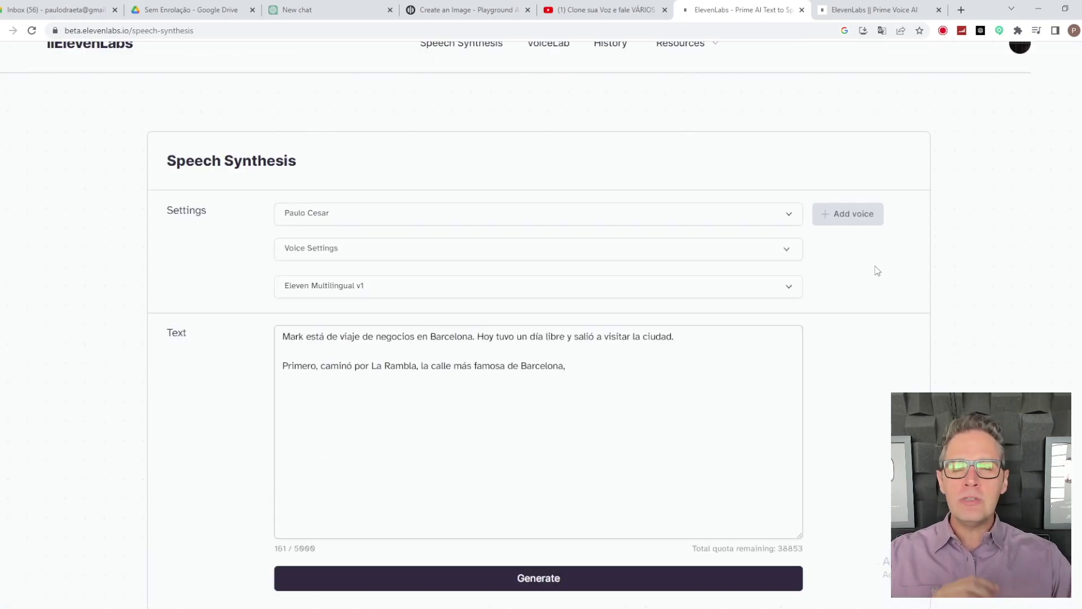
Step: Search the web for "elevenlabs prices" in a new tab, open the ElevenLabs Pricing page and dismiss the translation offer
{"action": "left_click", "coordinate": [961, 10]}
{"action": "type", "text": "elevenlabs "}
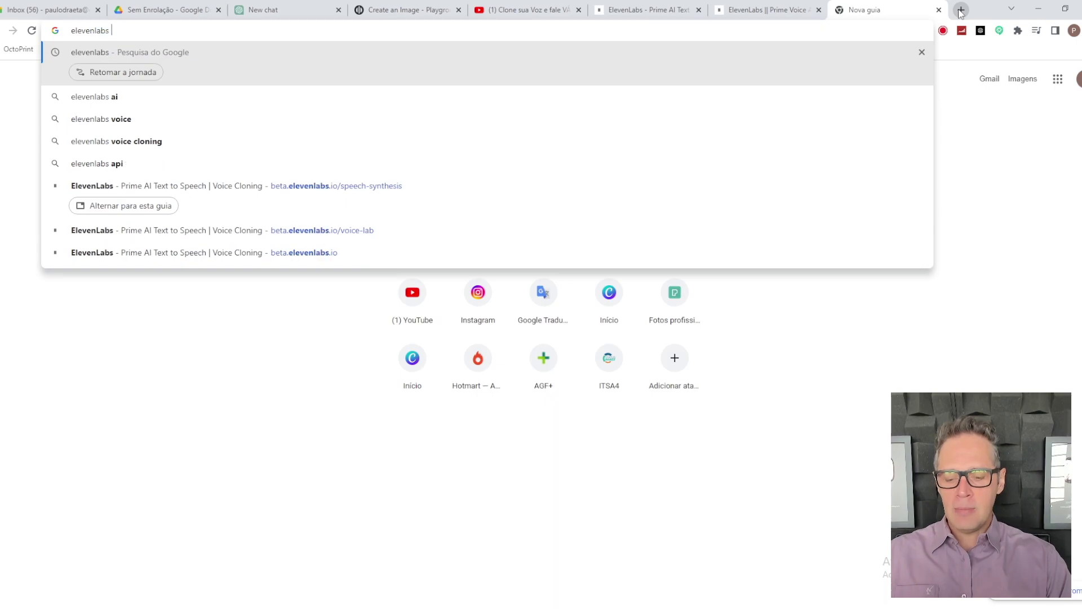
{"action": "type", "text": "prices"}
{"action": "key", "text": "Return"}
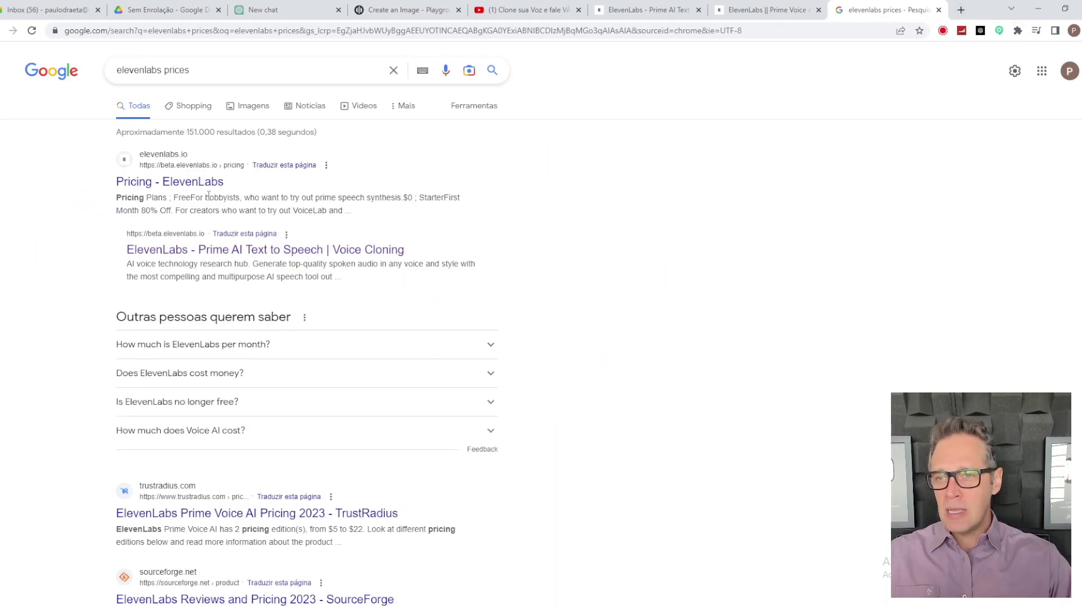
{"action": "left_click", "coordinate": [159, 189]}
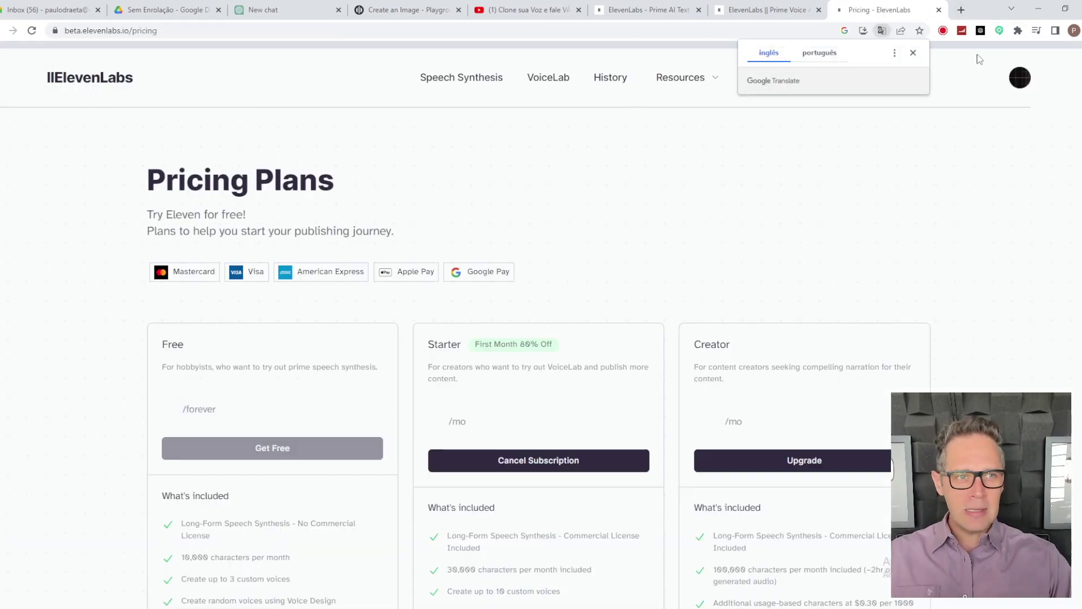
{"action": "left_click", "coordinate": [913, 53]}
Step: Examine the pricing plans, checking the Creator plan's character allowance and the speech languages in the Free plan
{"action": "scroll", "coordinate": [924, 163], "scroll_direction": "down", "scroll_amount": 6}
{"action": "scroll", "coordinate": [312, 273], "scroll_direction": "up", "scroll_amount": 3}
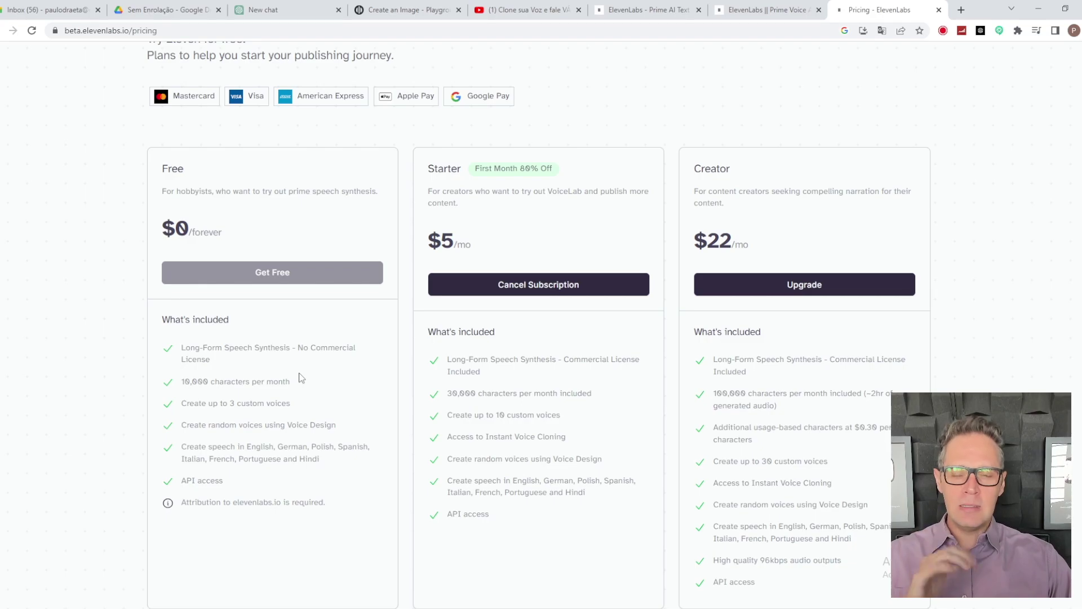
{"action": "left_click_drag", "start_coordinate": [722, 393], "coordinate": [746, 394]}
{"action": "left_click", "coordinate": [877, 398]}
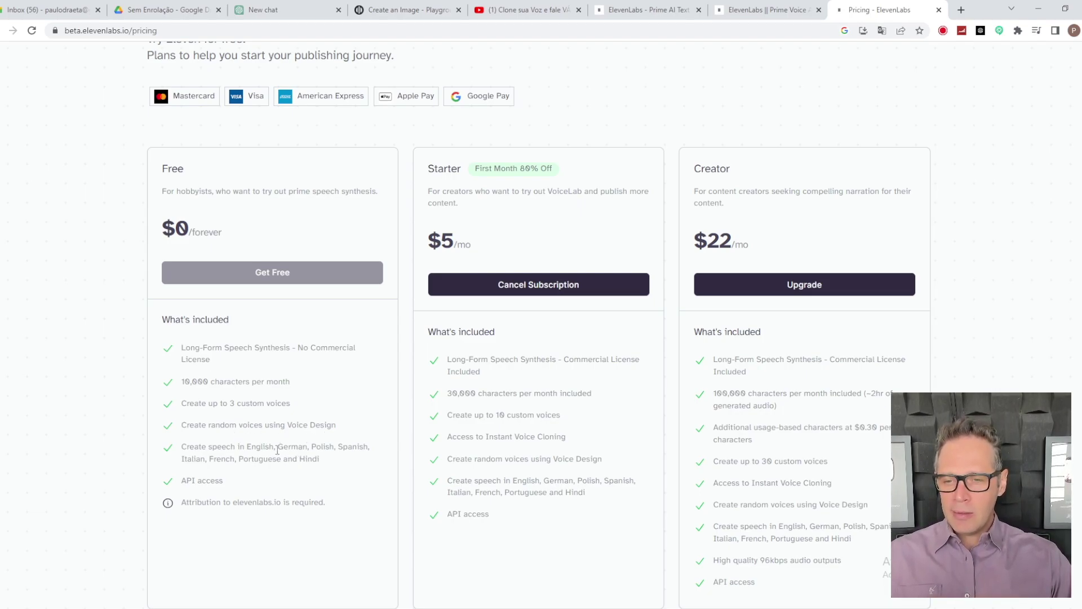
{"action": "left_click_drag", "start_coordinate": [249, 446], "coordinate": [300, 458]}
{"action": "left_click", "coordinate": [309, 455]}
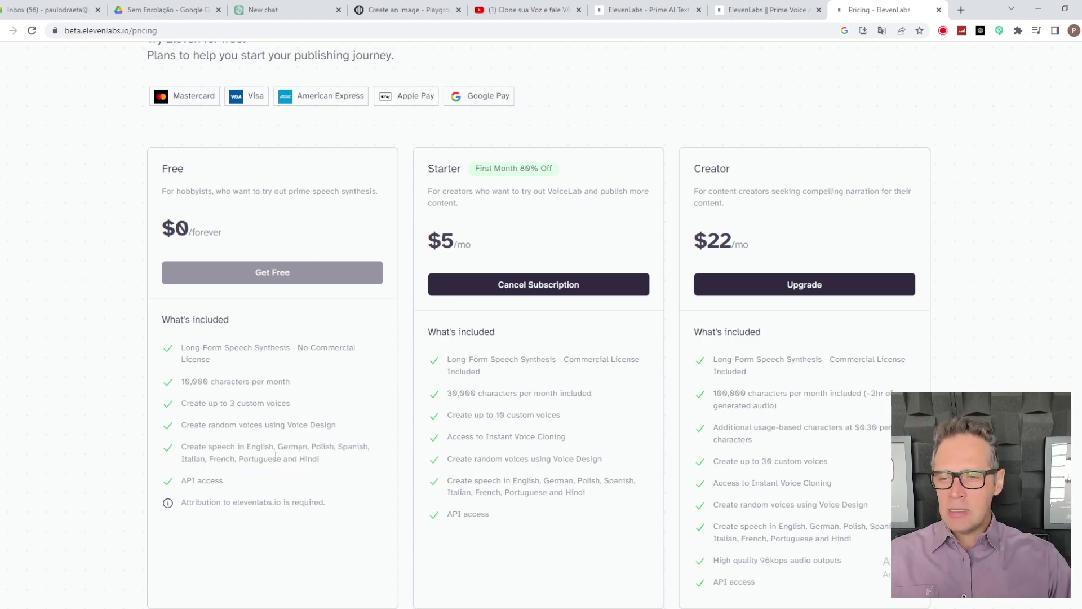
{"action": "double_click", "coordinate": [306, 460]}
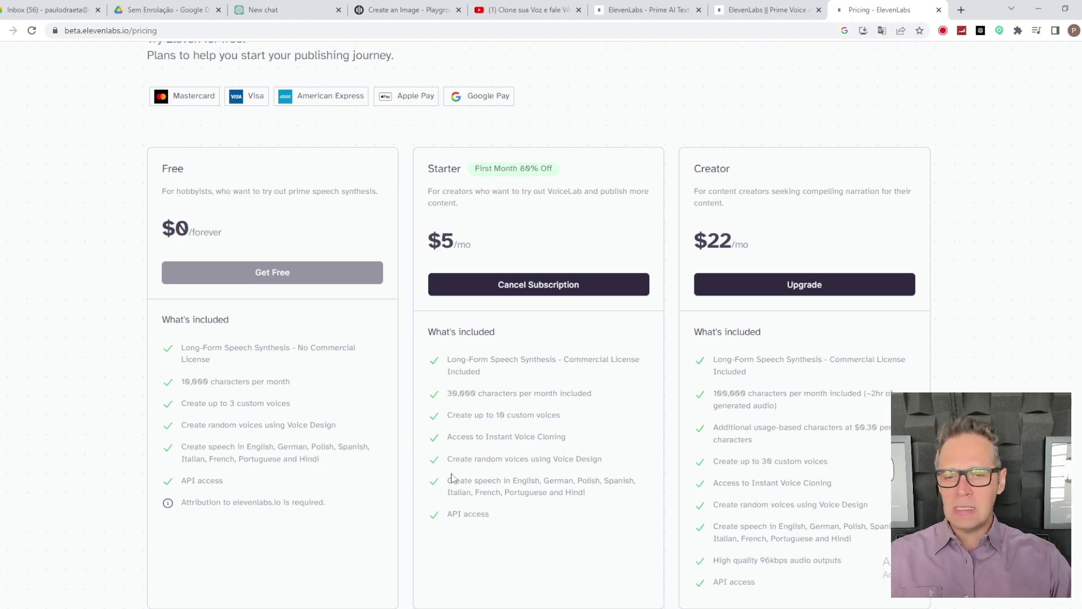
Step: Examine the Starter plan's custom voice limit, Instant Voice Cloning access and first-month discount
{"action": "left_click_drag", "start_coordinate": [454, 417], "coordinate": [561, 416]}
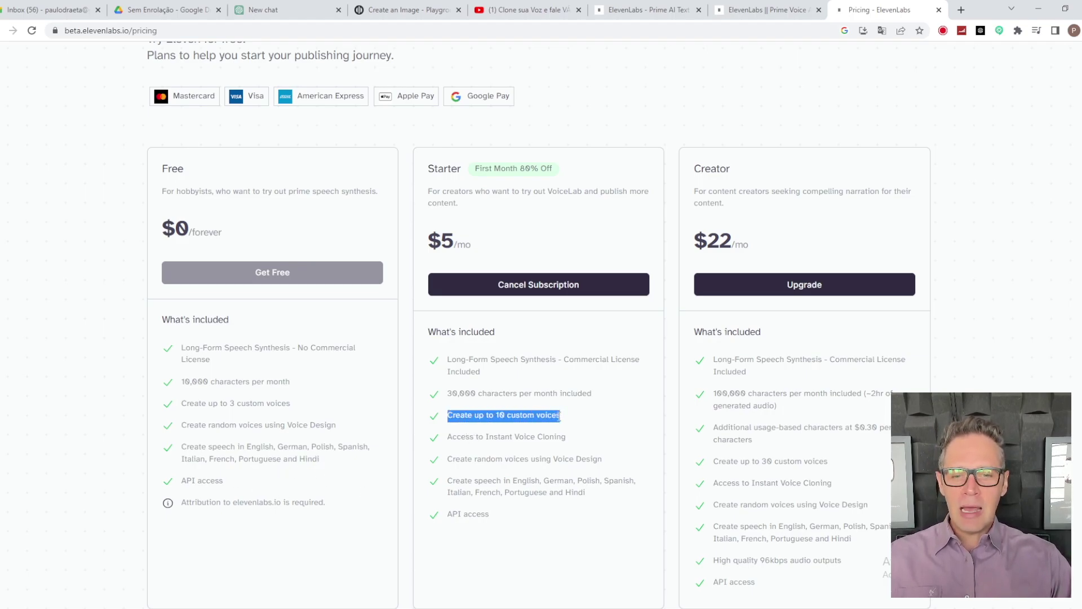
{"action": "left_click", "coordinate": [490, 438]}
{"action": "left_click_drag", "start_coordinate": [448, 437], "coordinate": [499, 440]}
{"action": "left_click", "coordinate": [499, 440]}
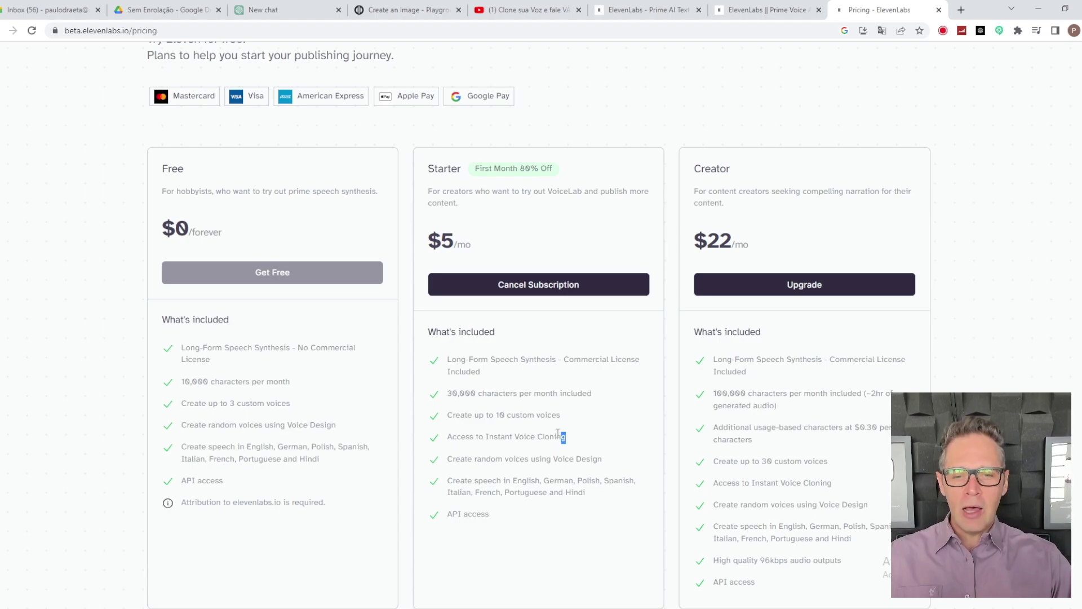
{"action": "left_click_drag", "start_coordinate": [568, 441], "coordinate": [464, 436]}
{"action": "left_click", "coordinate": [532, 365]}
{"action": "left_click_drag", "start_coordinate": [567, 440], "coordinate": [458, 438]}
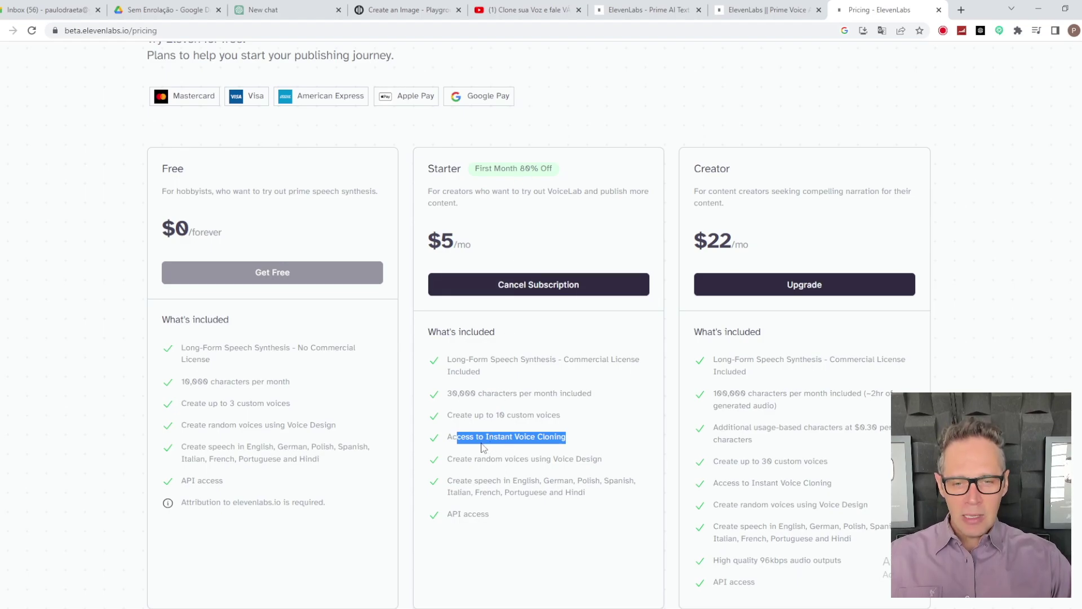
{"action": "left_click", "coordinate": [506, 441]}
{"action": "left_click_drag", "start_coordinate": [568, 443], "coordinate": [474, 349]}
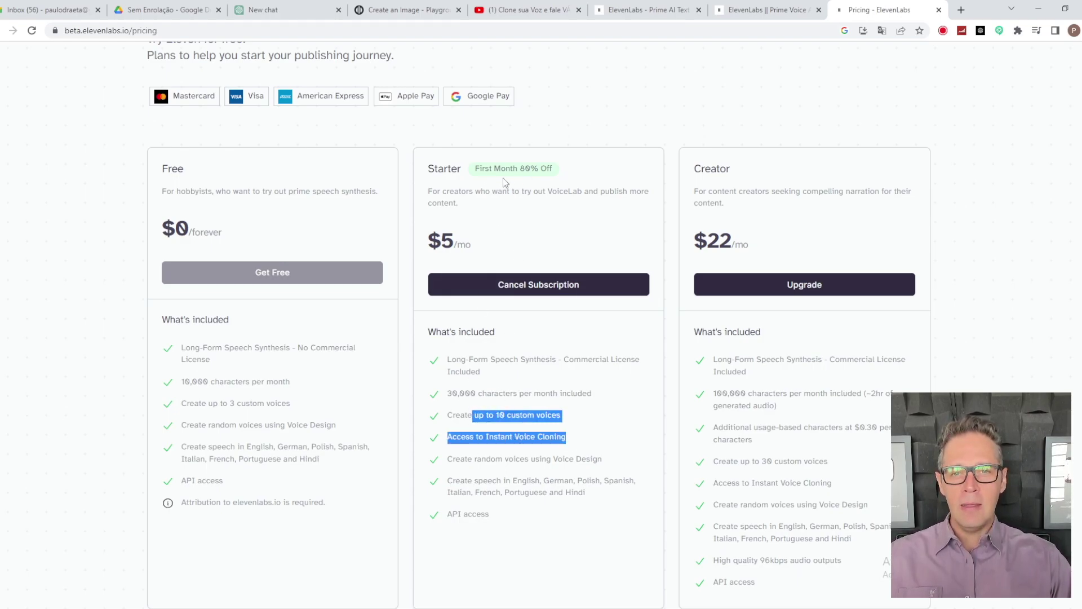
{"action": "left_click_drag", "start_coordinate": [477, 168], "coordinate": [580, 162]}
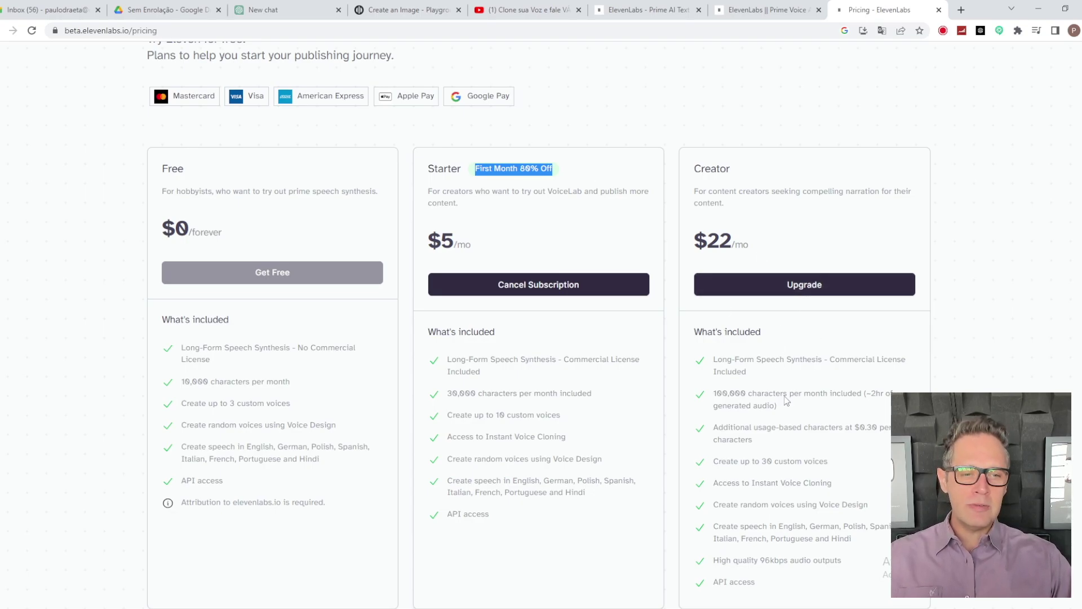
Step: Compare the monthly character allowances of the Starter and Creator plans
{"action": "double_click", "coordinate": [727, 394]}
{"action": "left_click", "coordinate": [454, 392]}
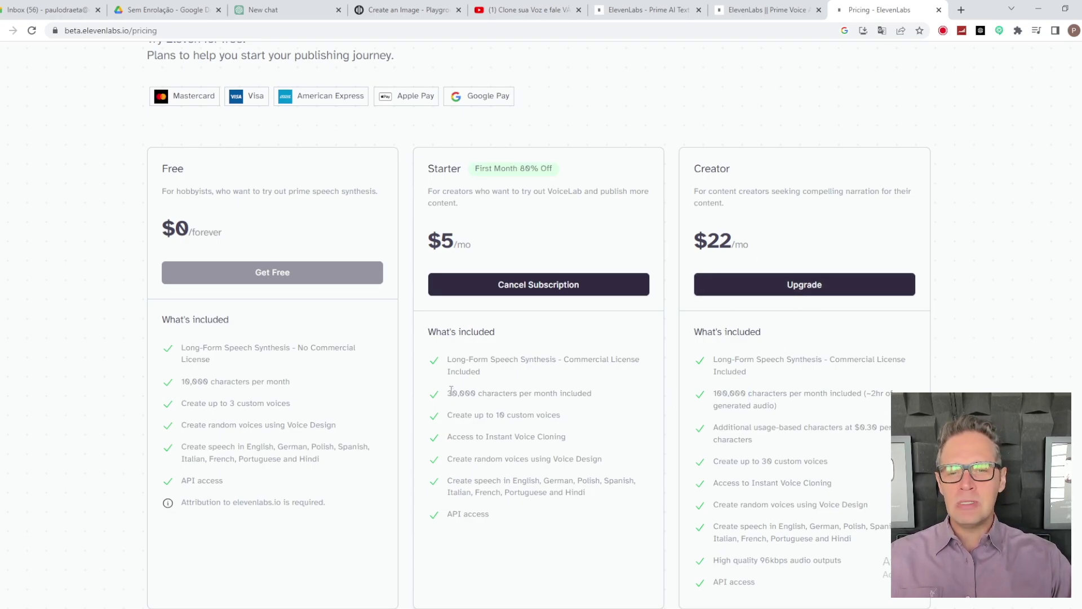
{"action": "double_click", "coordinate": [455, 389]}
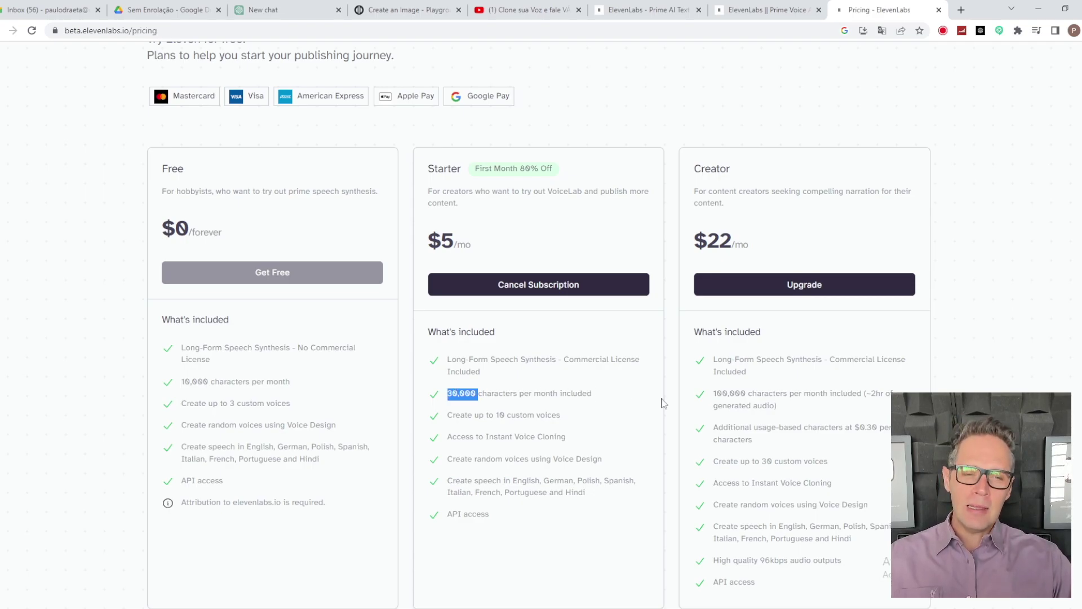
{"action": "triple_click", "coordinate": [738, 402]}
Step: Return to the open Speech Synthesis page with the cloned voice and go from there to VoiceLab
{"action": "left_click", "coordinate": [756, 11]}
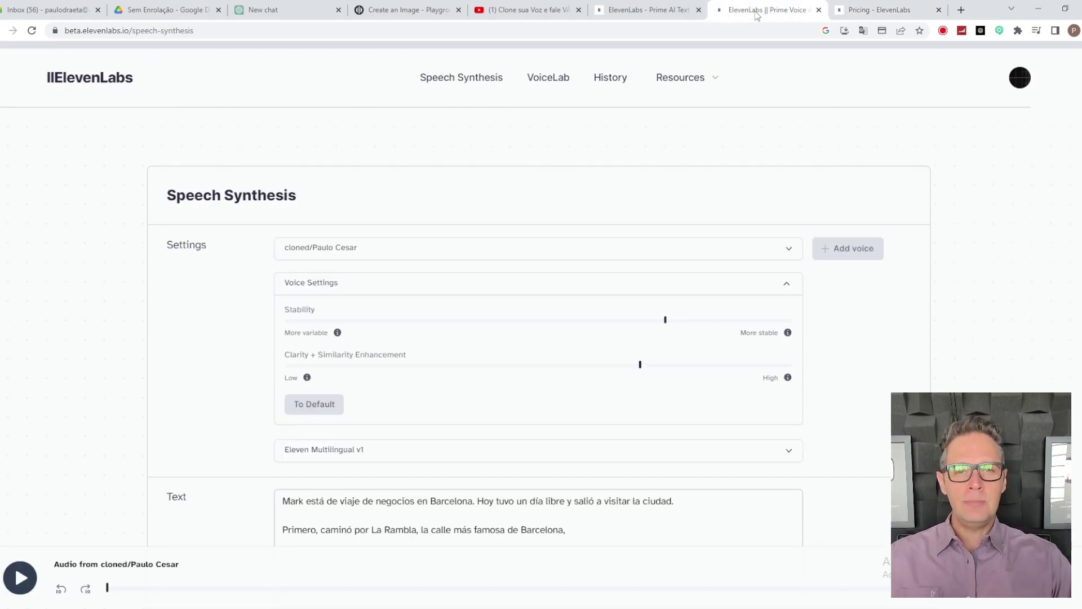
{"action": "left_click", "coordinate": [633, 13]}
{"action": "left_click", "coordinate": [740, 6]}
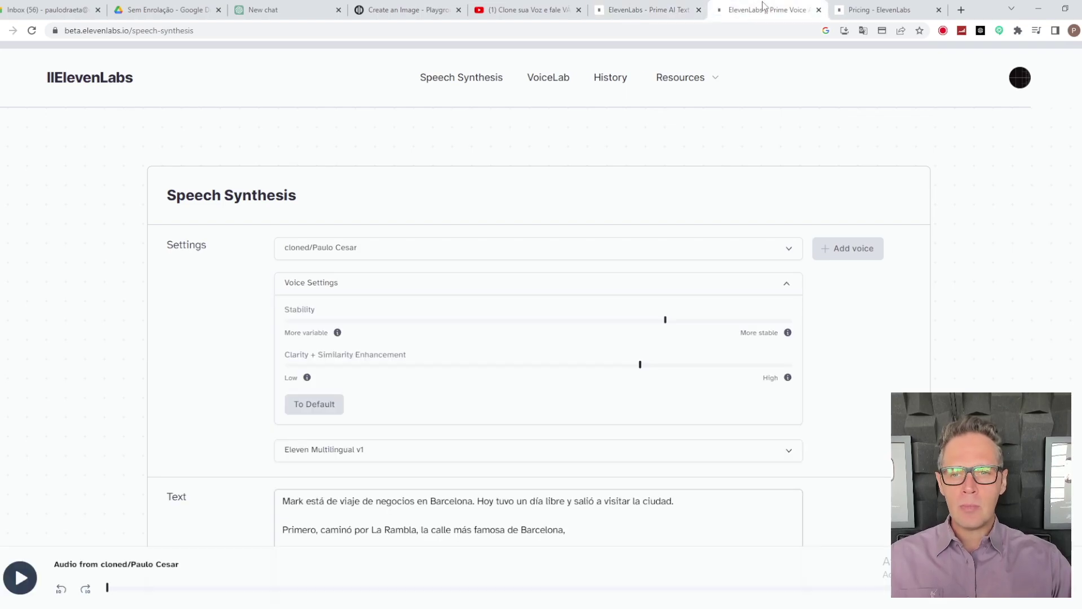
{"action": "scroll", "coordinate": [846, 246], "scroll_direction": "down", "scroll_amount": 5}
{"action": "scroll", "coordinate": [846, 247], "scroll_direction": "up", "scroll_amount": 5}
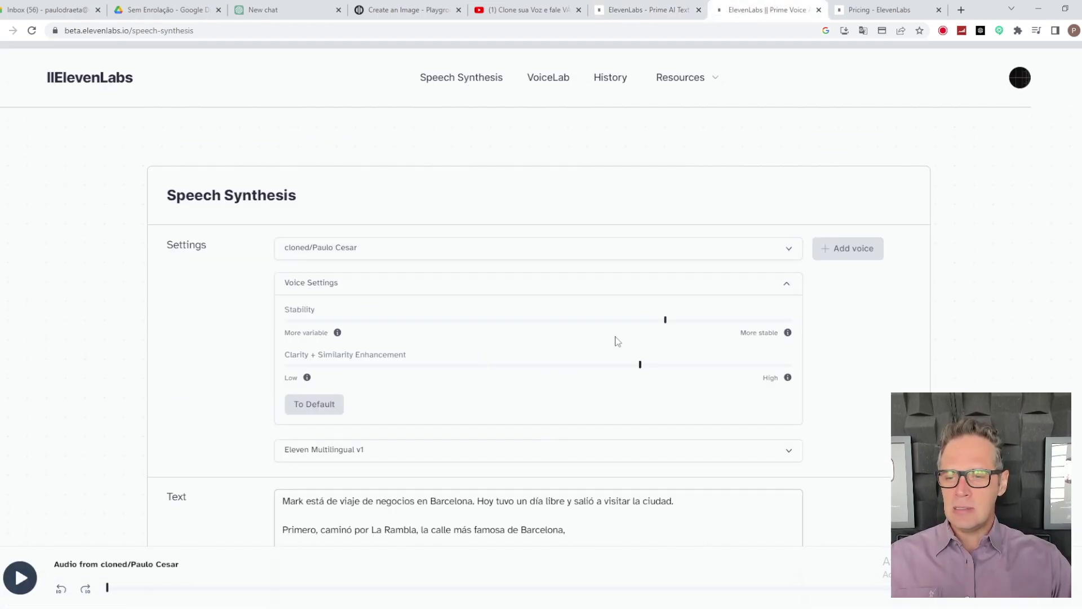
{"action": "left_click", "coordinate": [563, 80]}
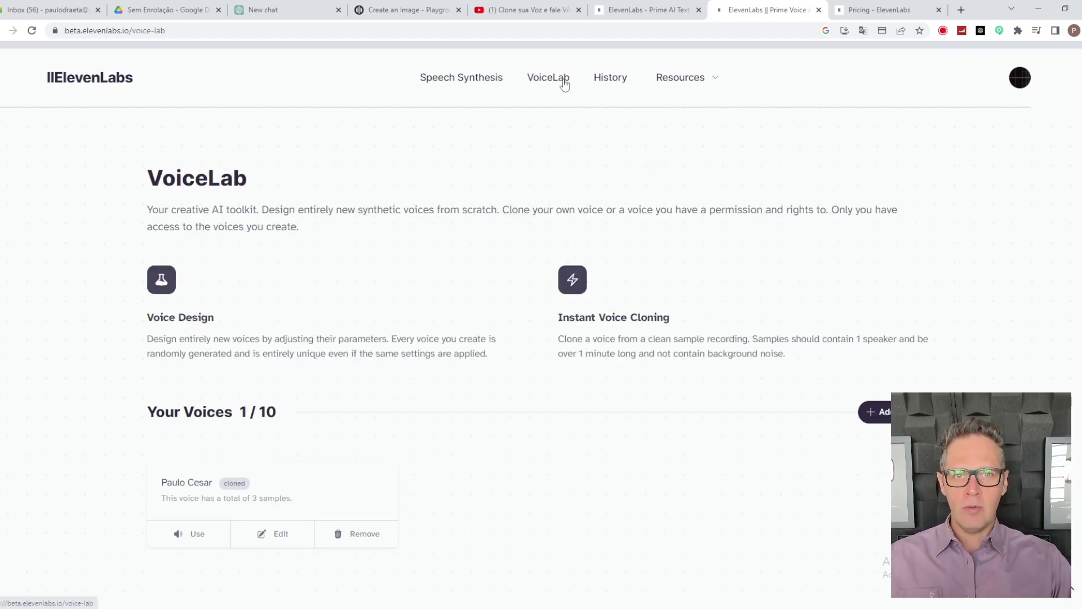
{"action": "scroll", "coordinate": [641, 277], "scroll_direction": "down", "scroll_amount": 3}
{"action": "scroll", "coordinate": [688, 522], "scroll_direction": "up", "scroll_amount": 3}
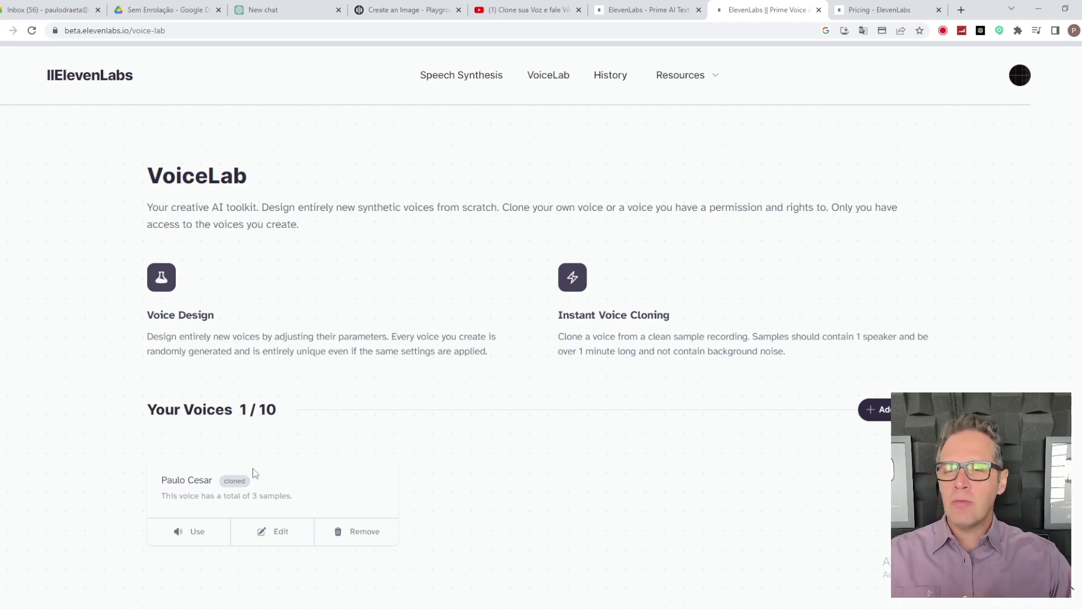
Step: Add a new Voice Design voice with gender Male, age Middle Aged and an American accent
{"action": "left_click", "coordinate": [863, 415]}
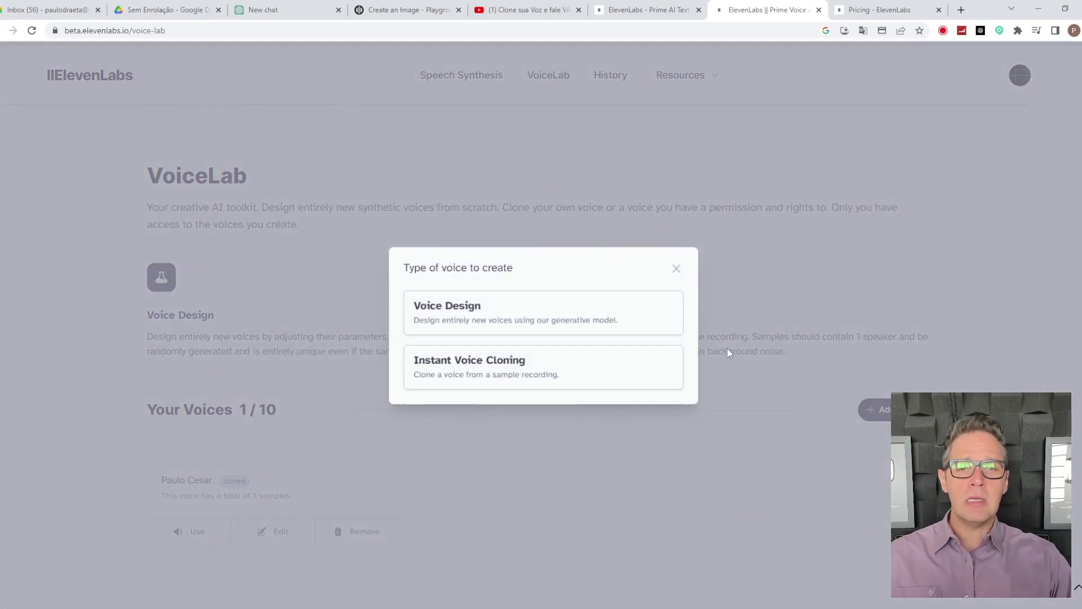
{"action": "left_click", "coordinate": [543, 312]}
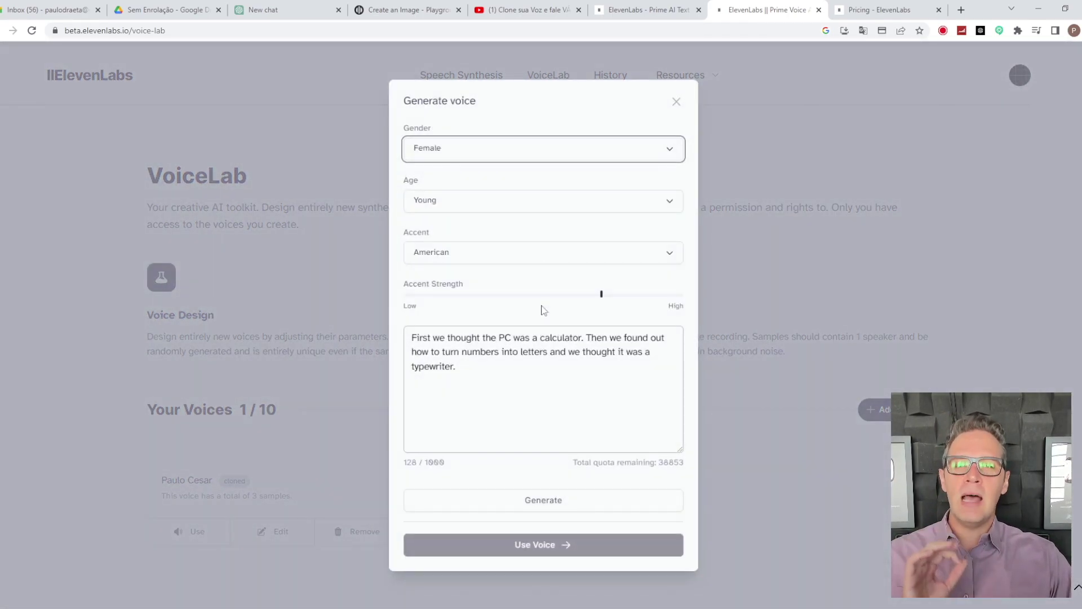
{"action": "left_click", "coordinate": [510, 154]}
{"action": "left_click", "coordinate": [481, 193]}
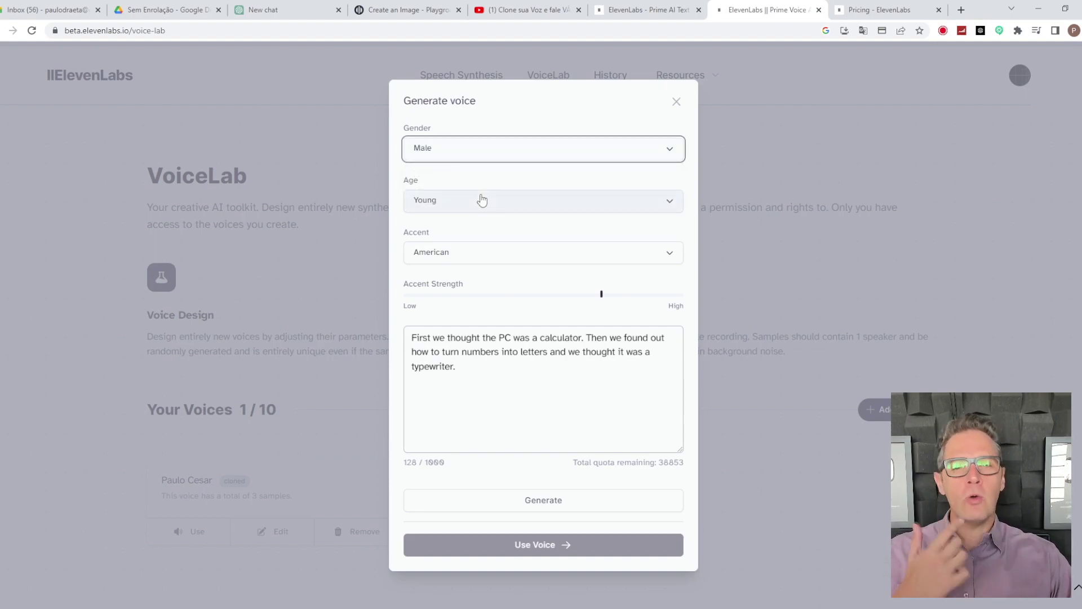
{"action": "left_click", "coordinate": [482, 200]}
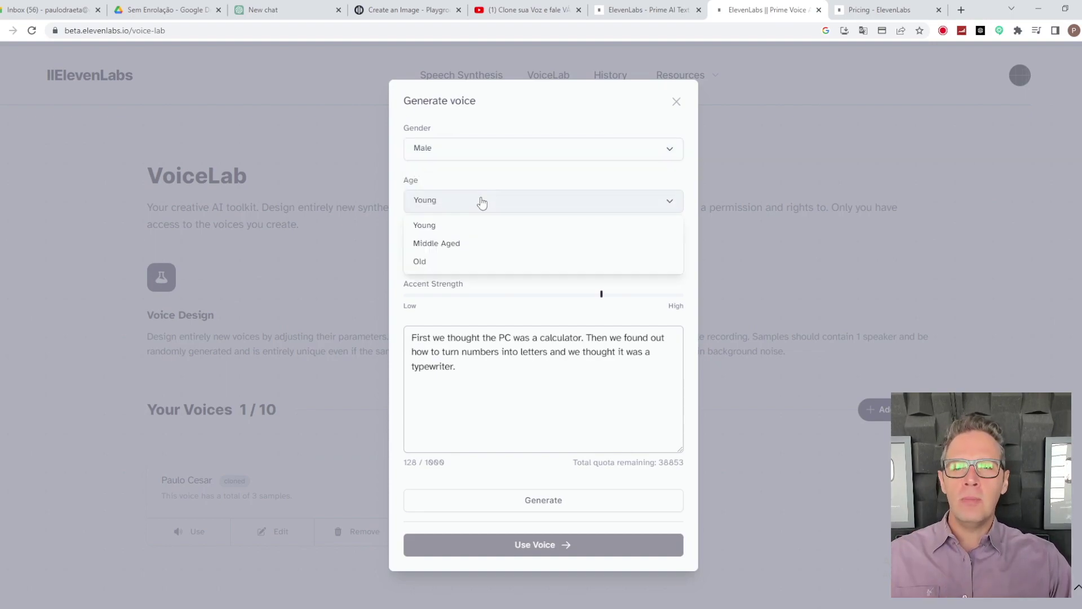
{"action": "left_click", "coordinate": [471, 244]}
{"action": "left_click", "coordinate": [485, 259]}
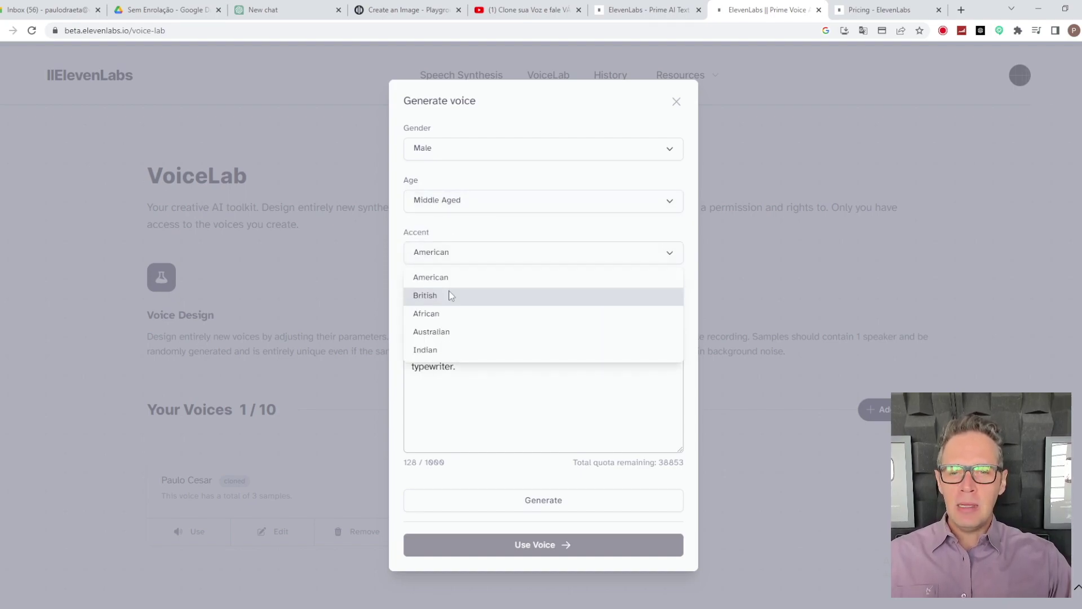
{"action": "left_click", "coordinate": [465, 278]}
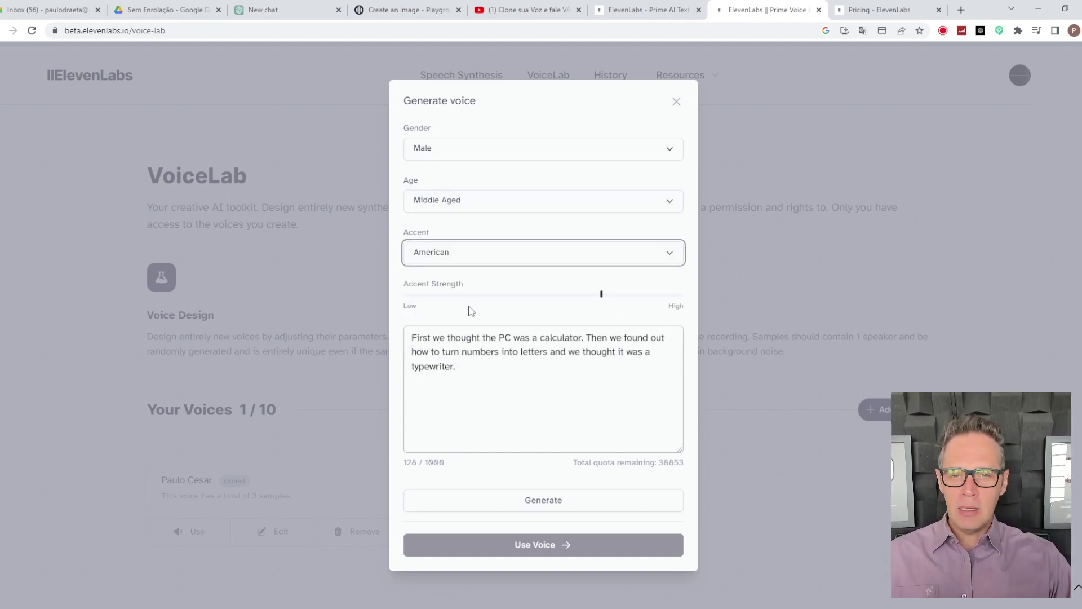
Step: Generate a sample of the designed voice, increase its accent strength and generate the sample again
{"action": "left_click", "coordinate": [544, 504]}
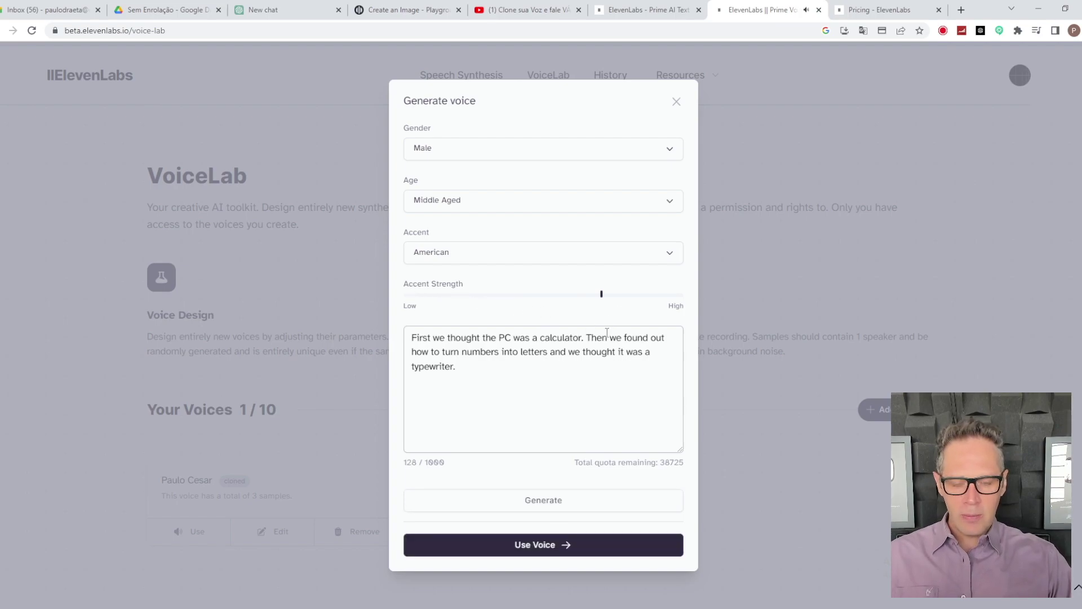
{"action": "mouse_move", "coordinate": [602, 298]}
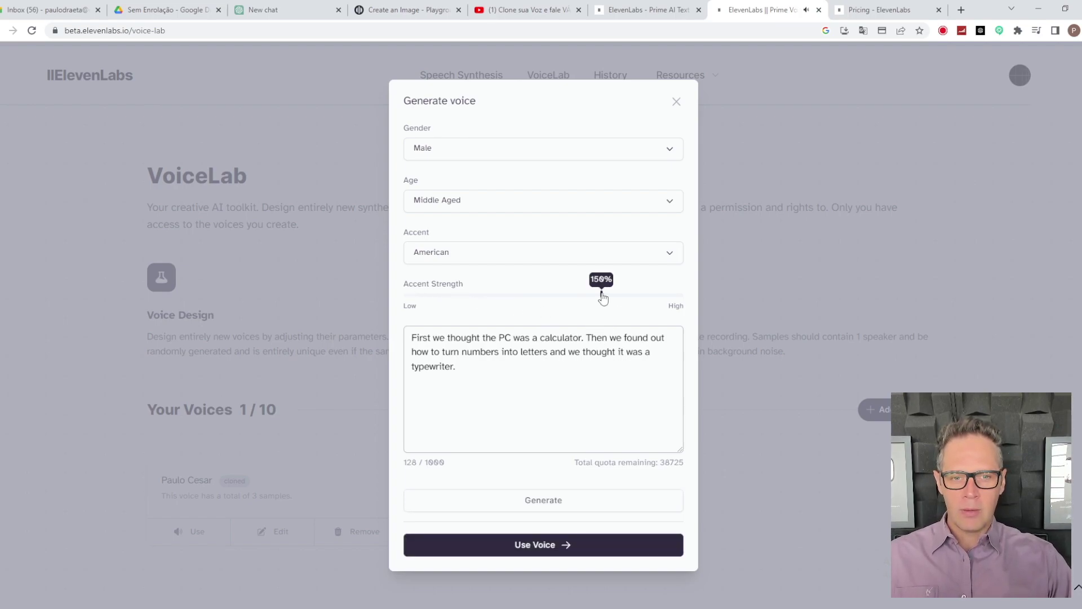
{"action": "left_click_drag", "start_coordinate": [603, 298], "coordinate": [624, 295]}
{"action": "left_click", "coordinate": [634, 294]}
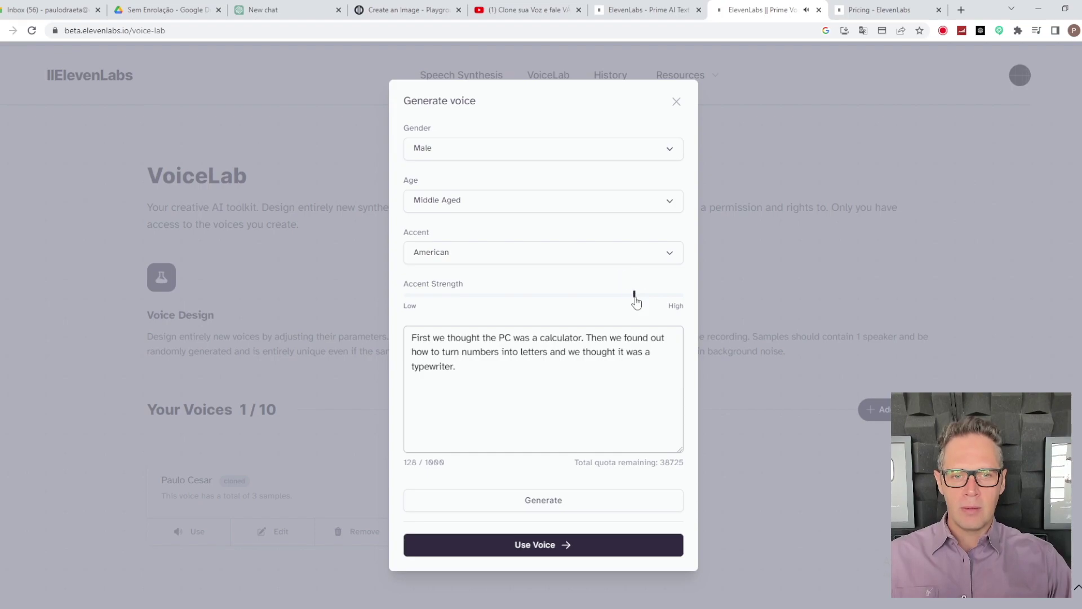
{"action": "left_click", "coordinate": [545, 502]}
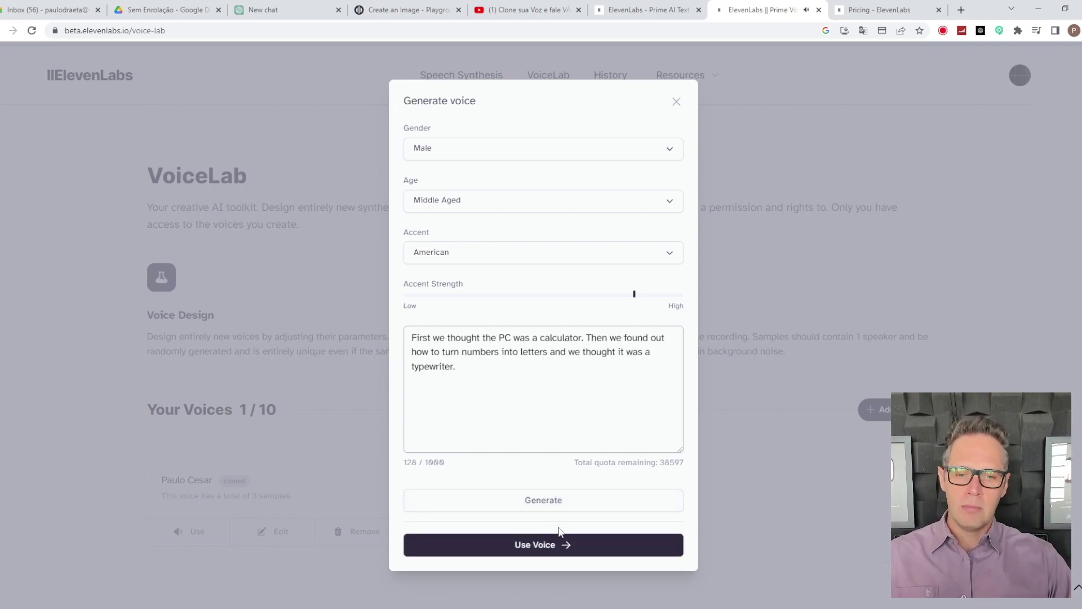
Step: Use the generated voice and create it under the name "Voz do Robo"
{"action": "left_click", "coordinate": [556, 545]}
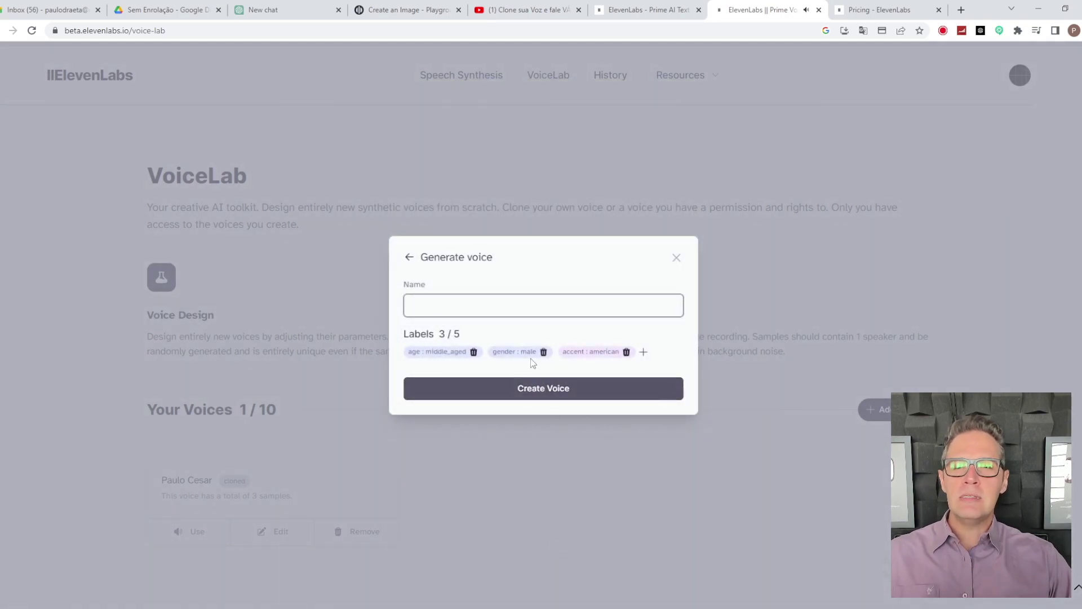
{"action": "type", "text": "R"}
{"action": "type", "text": "Voz do Robo"}
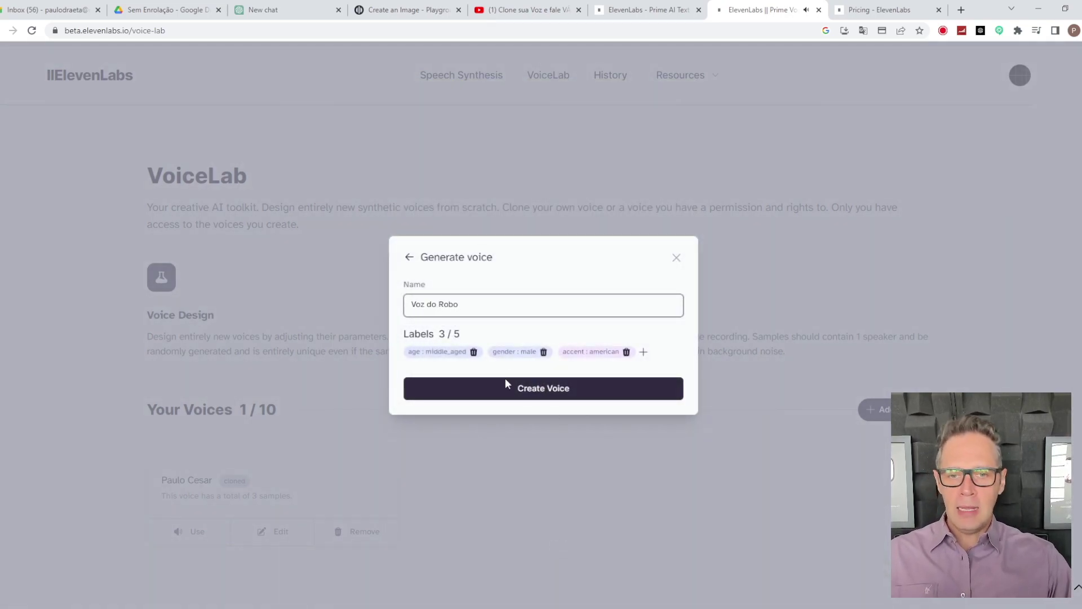
{"action": "left_click", "coordinate": [536, 389]}
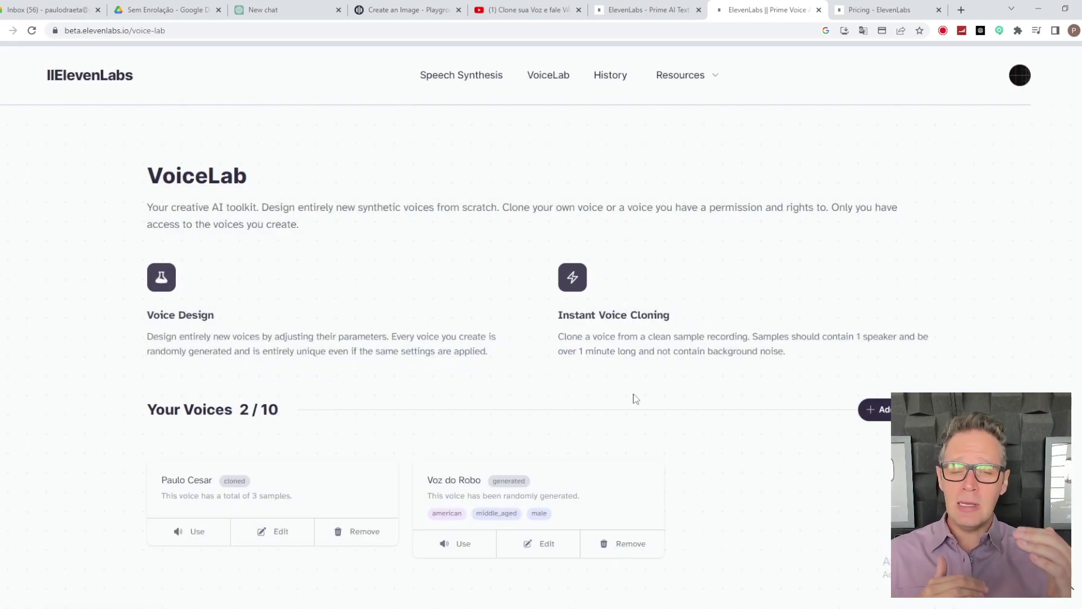
Step: Add a new voice of the Instant Voice Cloning type from the Your Voices section
{"action": "scroll", "coordinate": [648, 447], "scroll_direction": "down", "scroll_amount": 2}
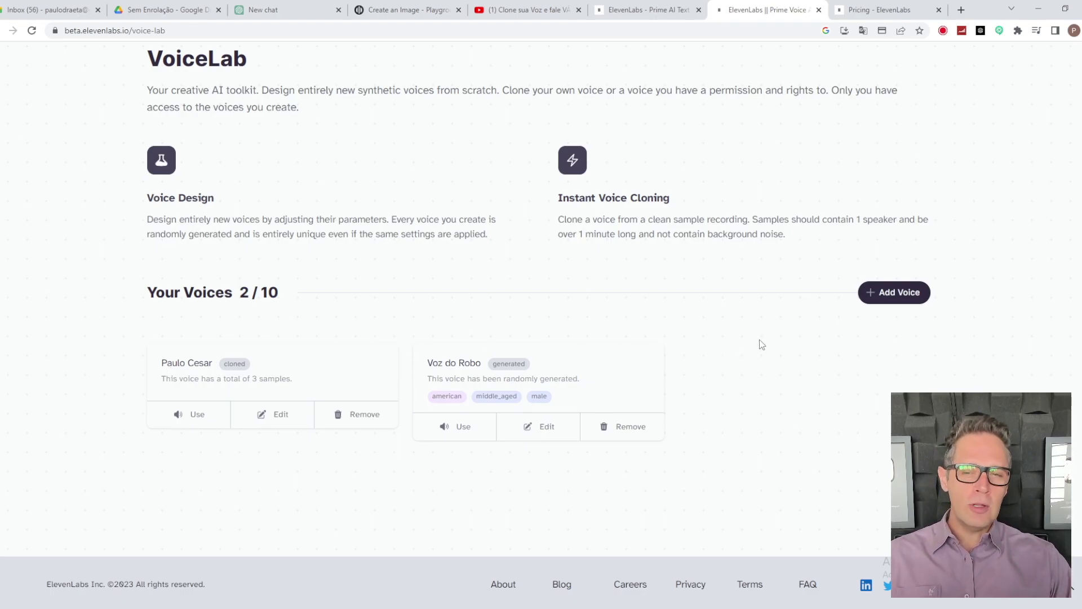
{"action": "left_click", "coordinate": [894, 292]}
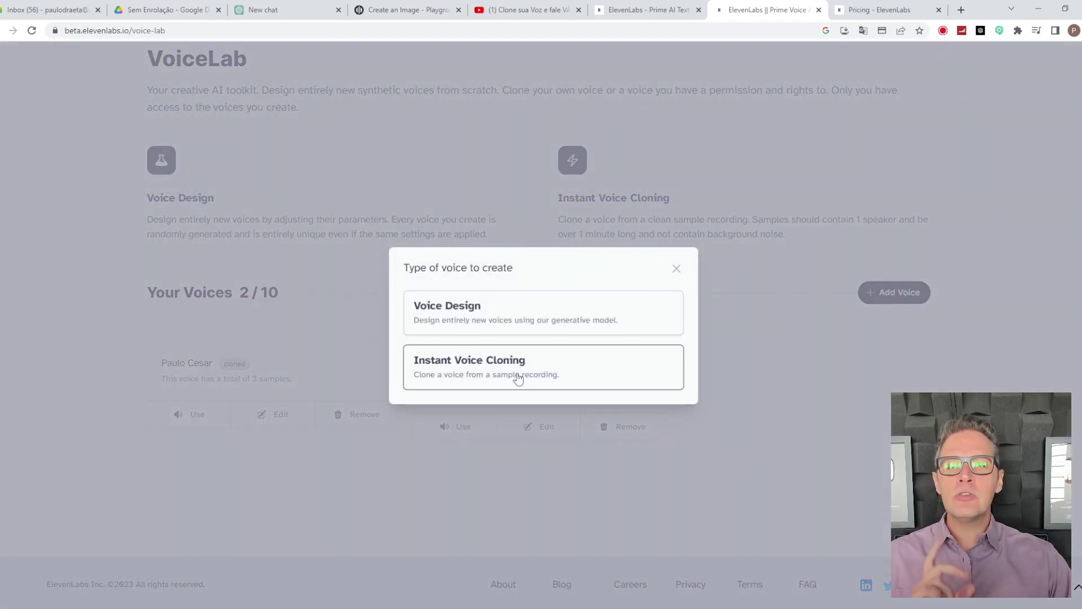
{"action": "left_click", "coordinate": [528, 373]}
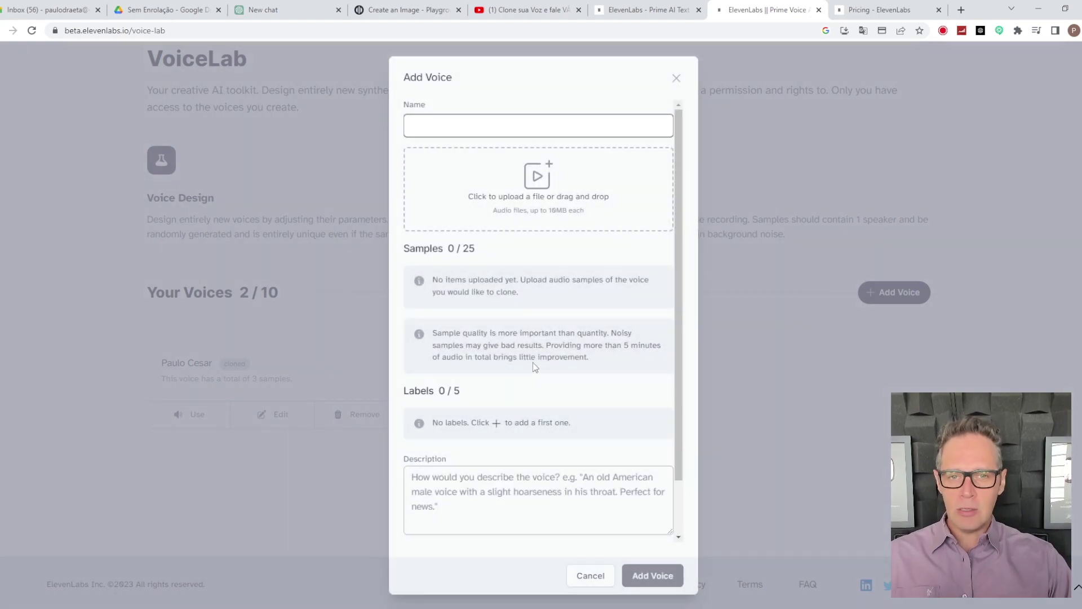
{"action": "left_click_drag", "start_coordinate": [449, 249], "coordinate": [479, 246]}
{"action": "left_click", "coordinate": [482, 249]}
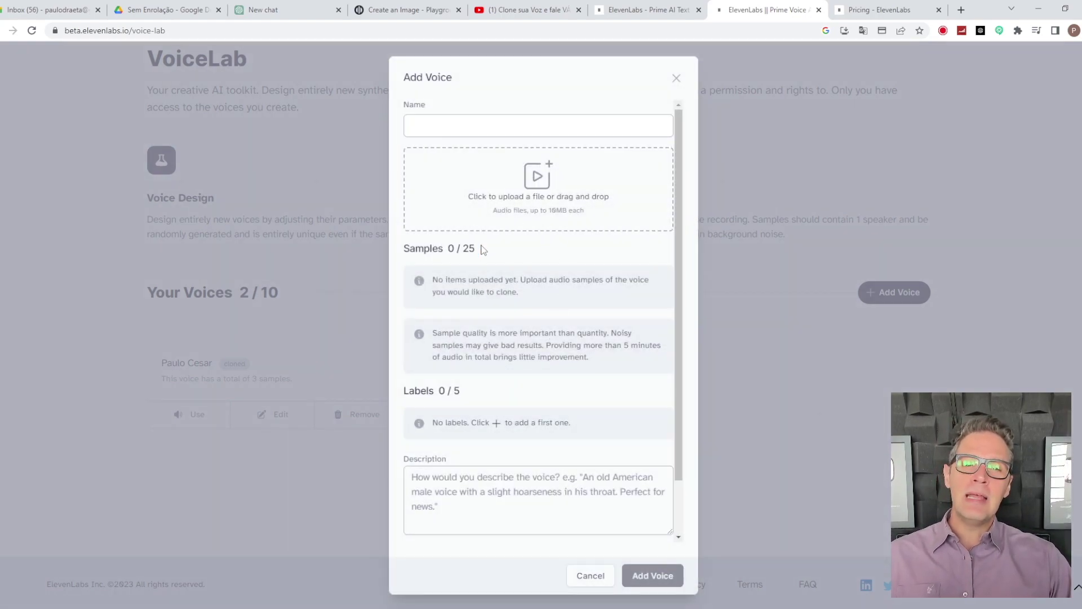
Step: Try to upload the "VOCÊ QUER FICAR RICO" MP3 from the Downloads folder as a voice sample
{"action": "left_click", "coordinate": [546, 202]}
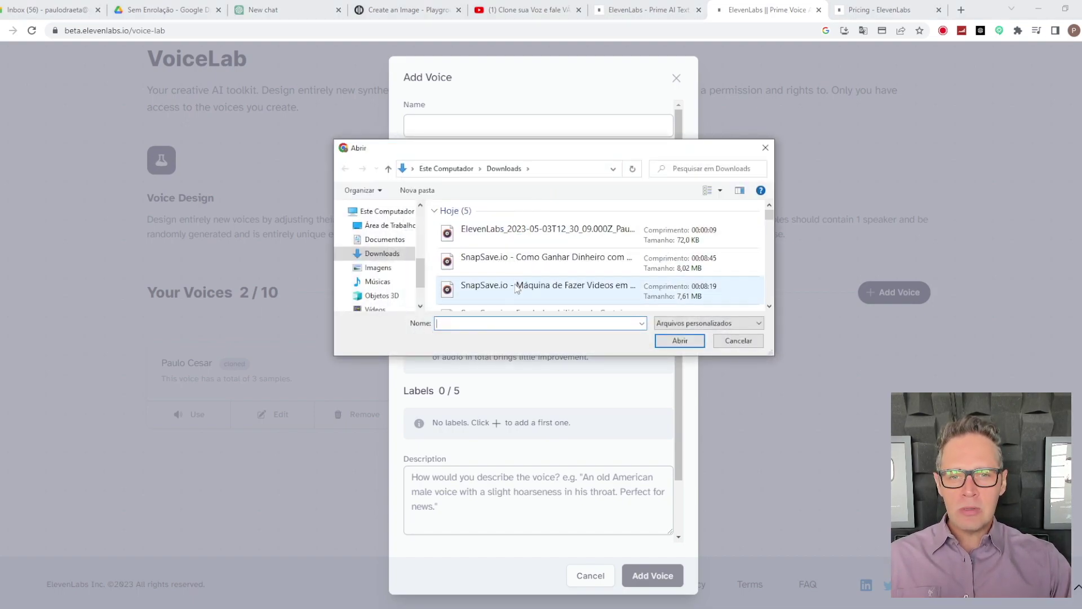
{"action": "scroll", "coordinate": [516, 285], "scroll_direction": "down", "scroll_amount": 5}
{"action": "scroll", "coordinate": [514, 282], "scroll_direction": "up", "scroll_amount": 5}
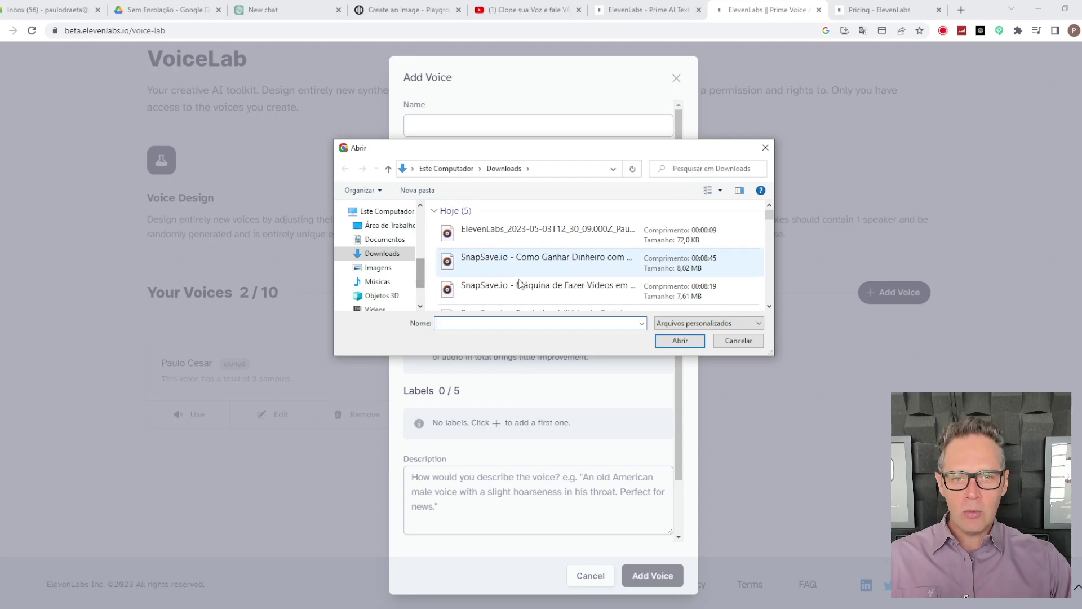
{"action": "scroll", "coordinate": [512, 280], "scroll_direction": "down", "scroll_amount": 2}
{"action": "double_click", "coordinate": [558, 282]}
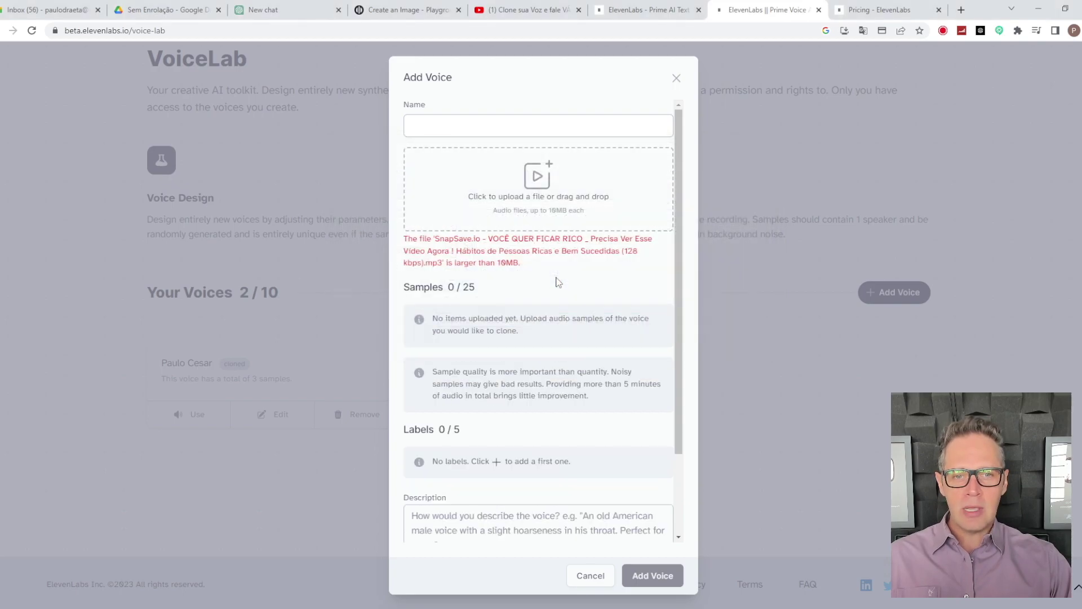
Step: Upload three SnapSave.io recordings from Downloads as voice samples: "Máquina de Fazer Vídeos", "Como Ganhar Dinheiro" and the one starting with "Fund"
{"action": "left_click", "coordinate": [540, 195]}
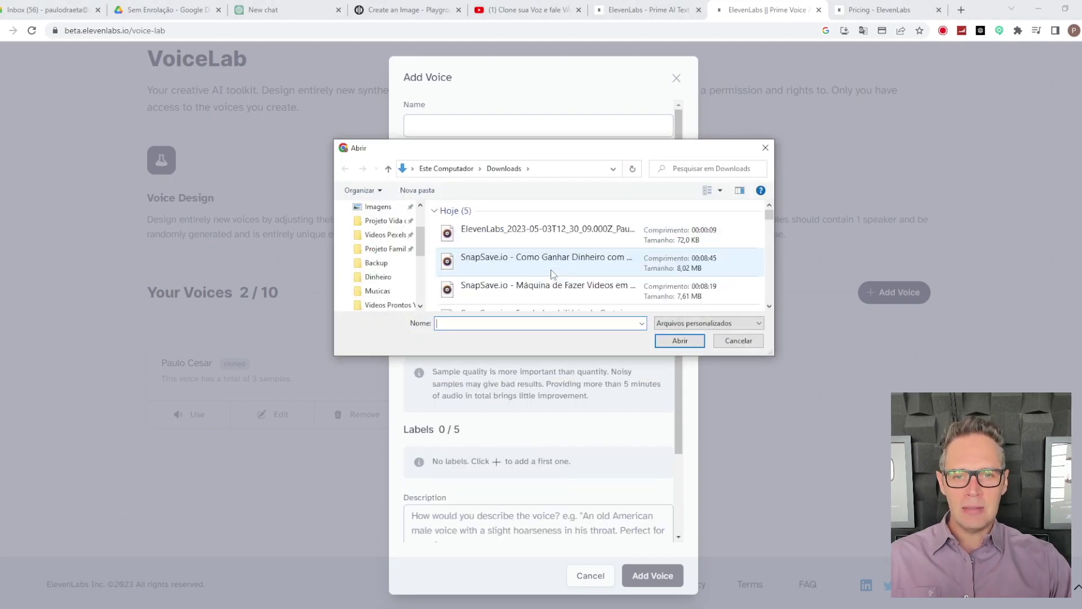
{"action": "double_click", "coordinate": [546, 286]}
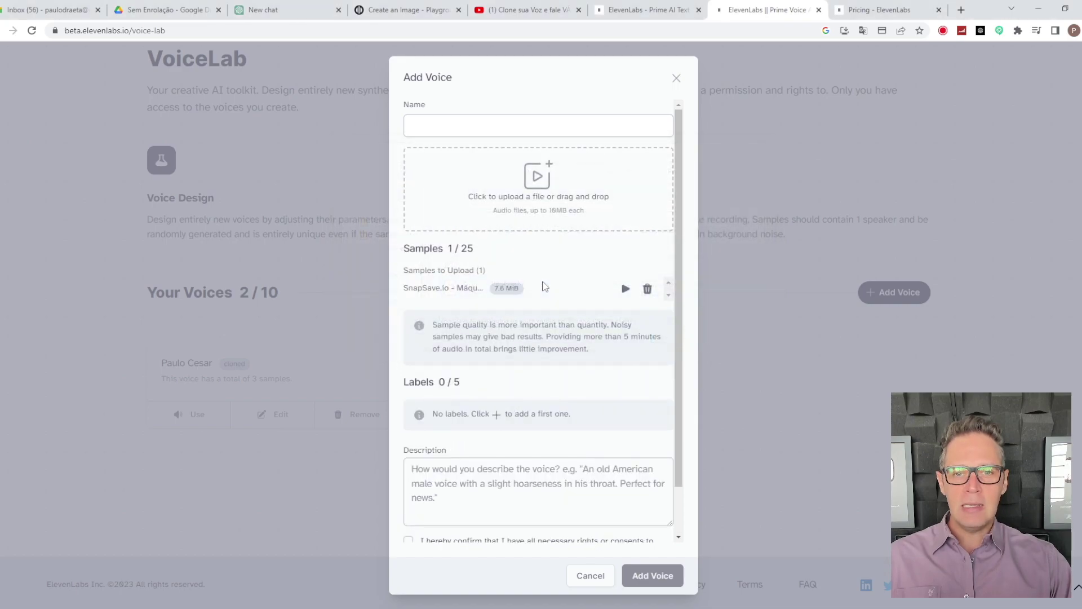
{"action": "left_click", "coordinate": [544, 181]}
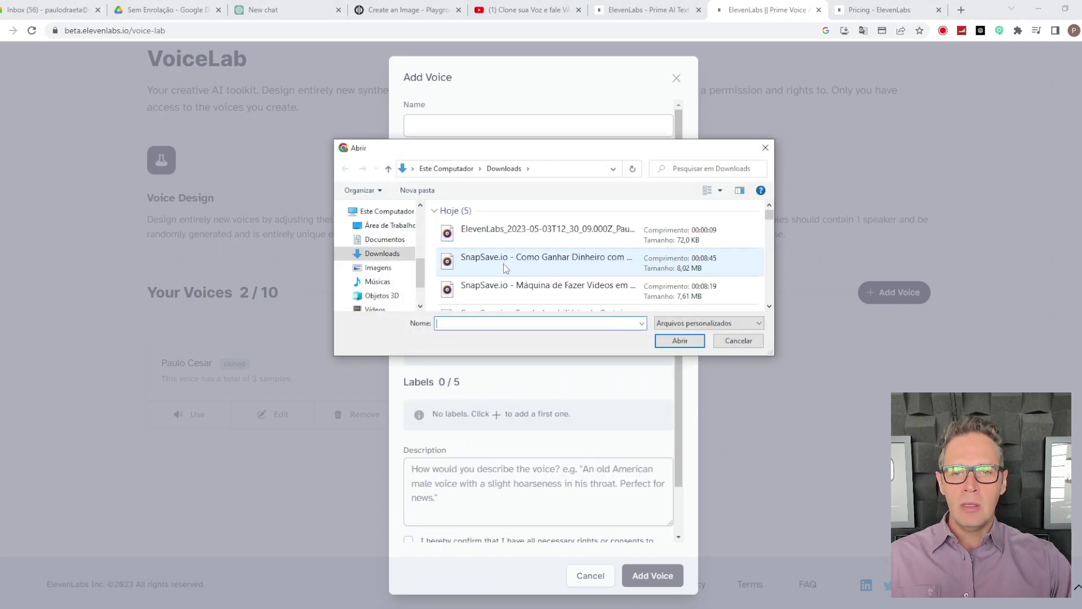
{"action": "double_click", "coordinate": [516, 265]}
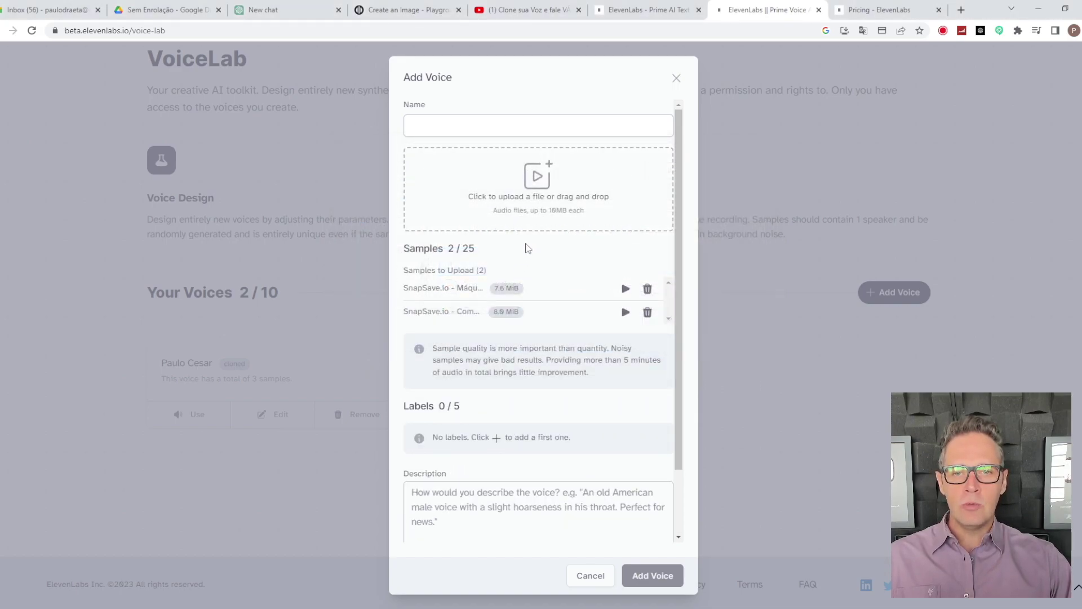
{"action": "left_click", "coordinate": [542, 184]}
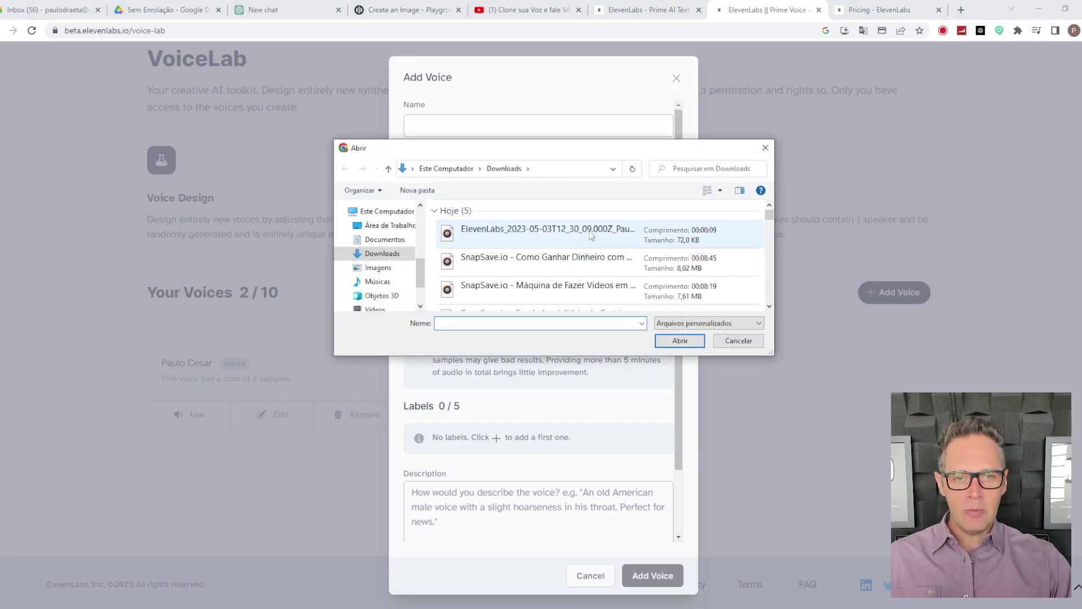
{"action": "scroll", "coordinate": [598, 242], "scroll_direction": "down", "scroll_amount": 3}
{"action": "scroll", "coordinate": [612, 251], "scroll_direction": "up", "scroll_amount": 3}
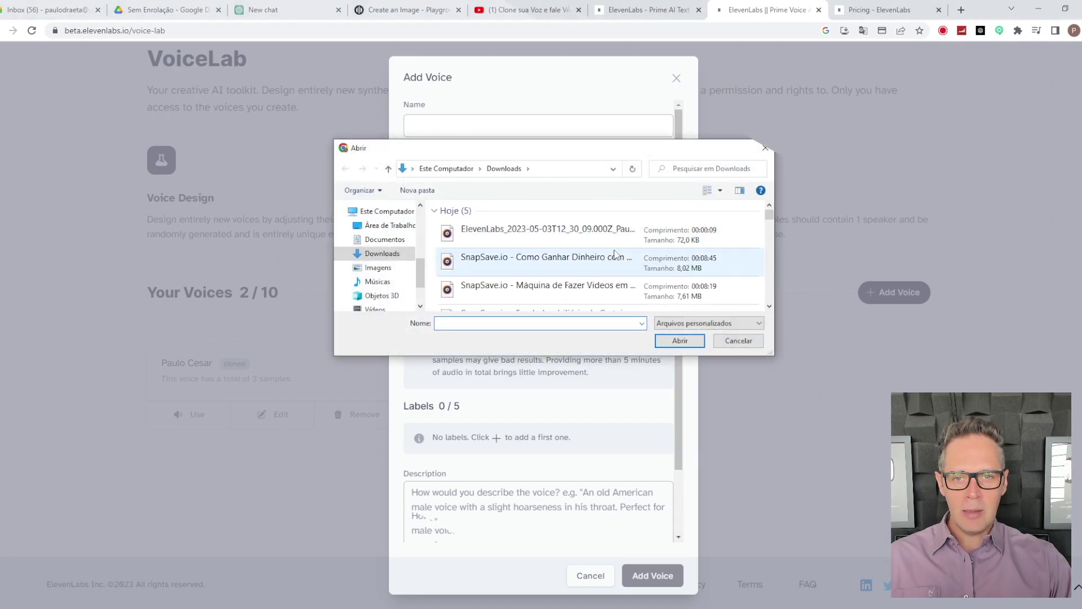
{"action": "double_click", "coordinate": [546, 287]}
{"action": "scroll", "coordinate": [591, 380], "scroll_direction": "down", "scroll_amount": 1}
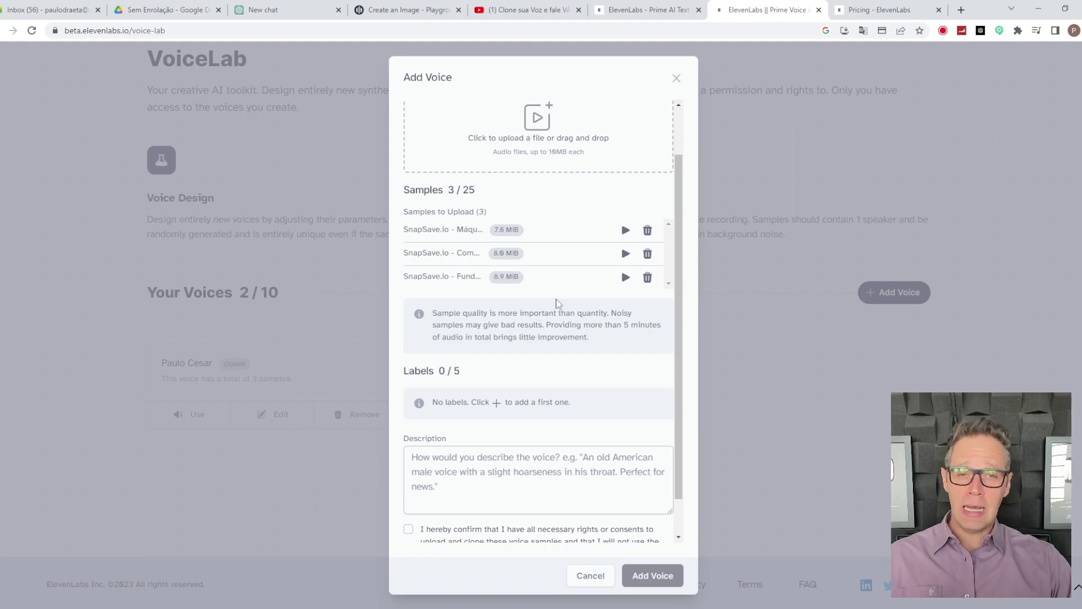
Step: Try to add a label with an empty key and value to the cloned voice
{"action": "scroll", "coordinate": [558, 299], "scroll_direction": "down", "scroll_amount": 1}
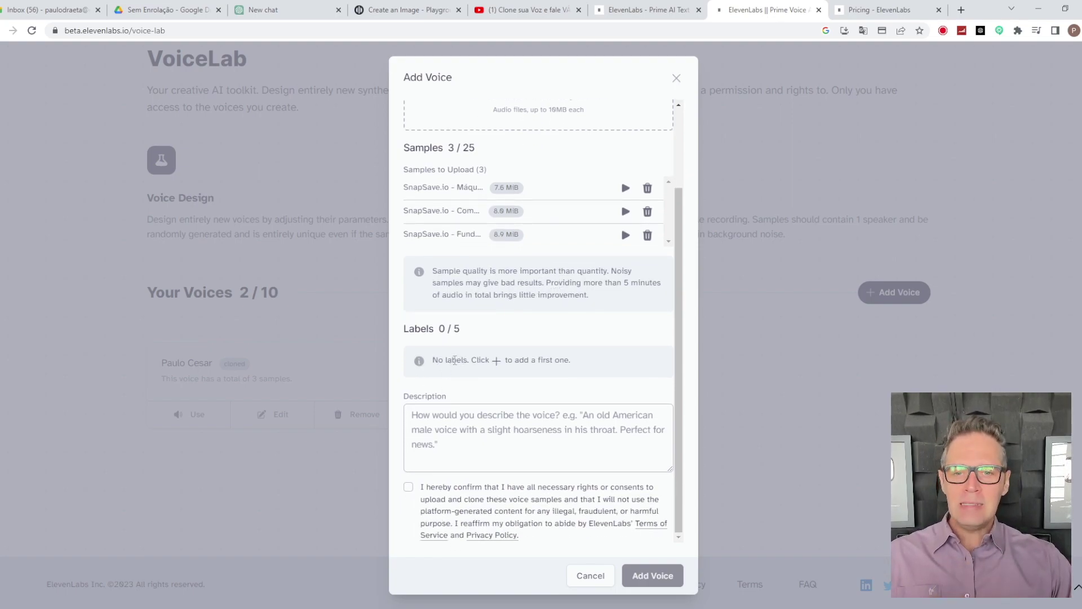
{"action": "left_click", "coordinate": [494, 360]}
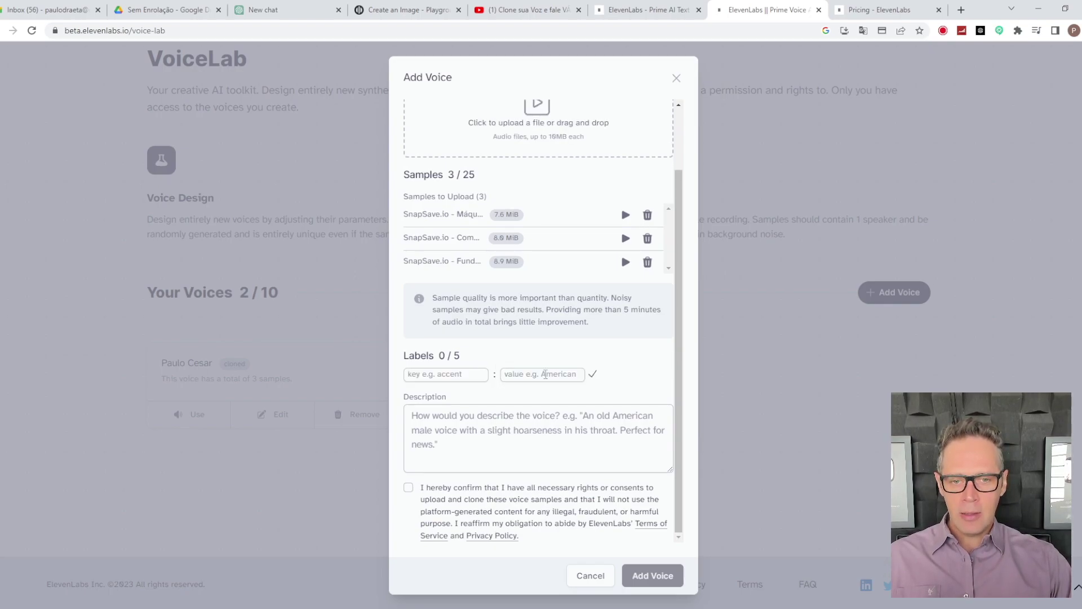
{"action": "left_click", "coordinate": [592, 375]}
{"action": "scroll", "coordinate": [530, 366], "scroll_direction": "up", "scroll_amount": 1}
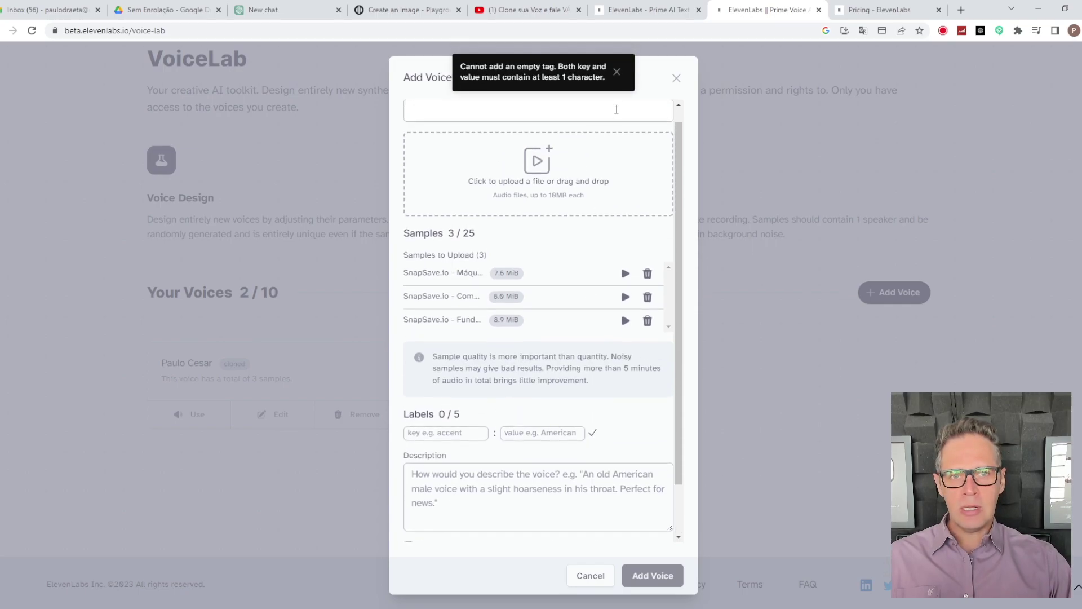
{"action": "left_click", "coordinate": [617, 71]}
{"action": "scroll", "coordinate": [508, 395], "scroll_direction": "down", "scroll_amount": 1}
Step: Switch to Google Tradutor in a new tab to prepare the voice's description
{"action": "left_click", "coordinate": [485, 440]}
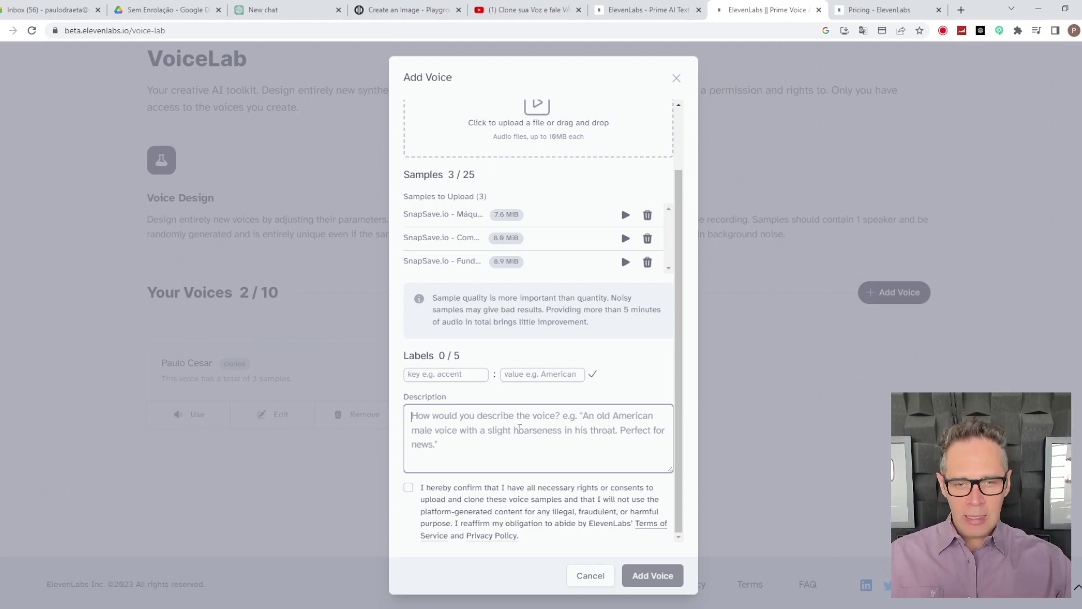
{"action": "left_click", "coordinate": [962, 10]}
{"action": "type", "text": "trans"}
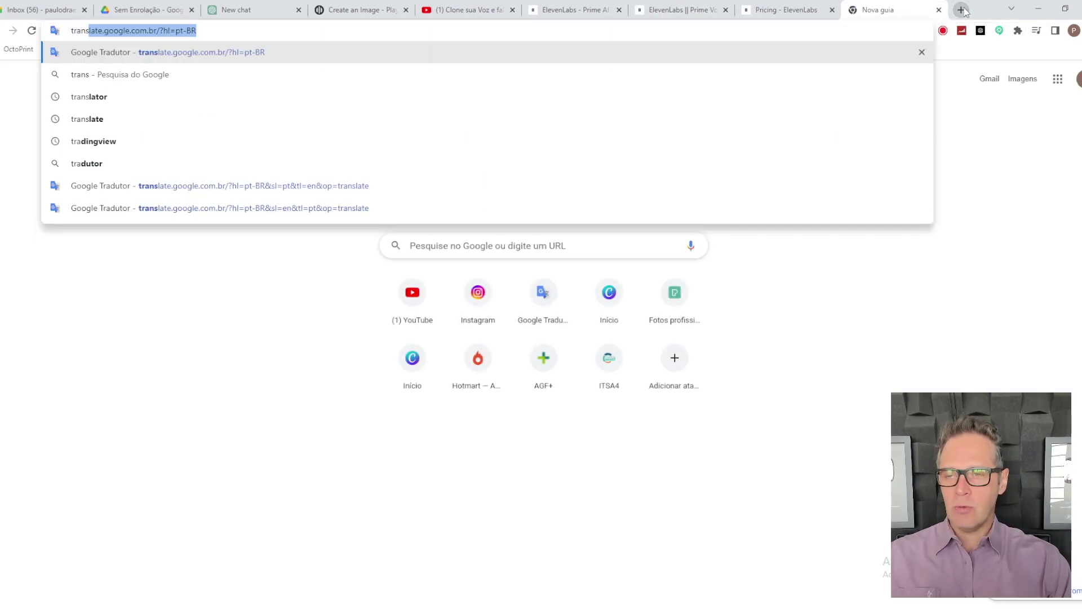
{"action": "key", "text": "Return"}
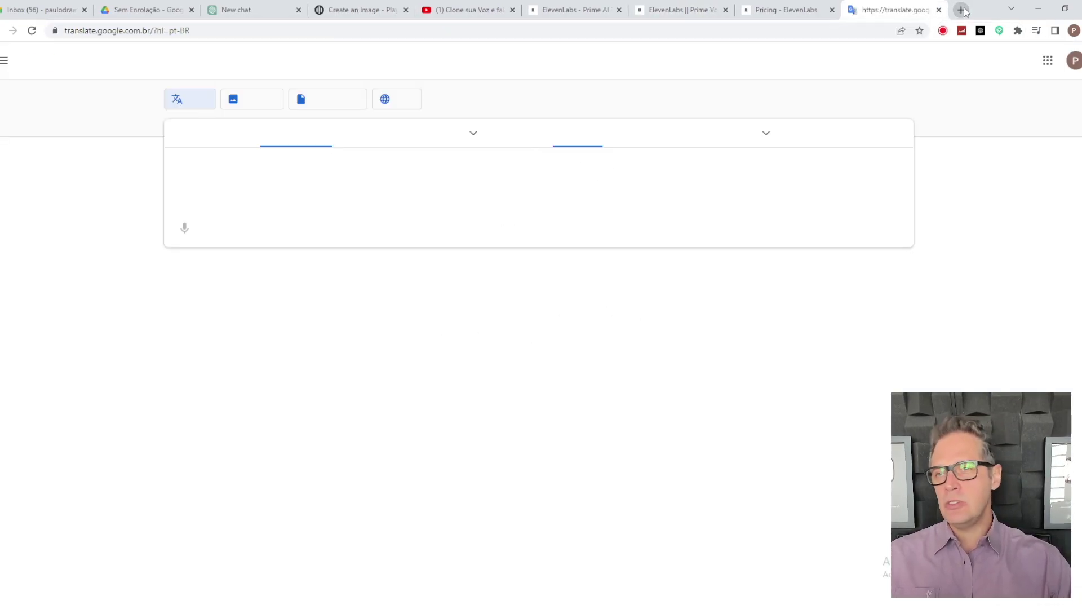
Step: Translate "Homem de 38 anos com uma voz de um tom médio e suave" from Portuguese to English and copy the translation
{"action": "type", "text": "Home"}
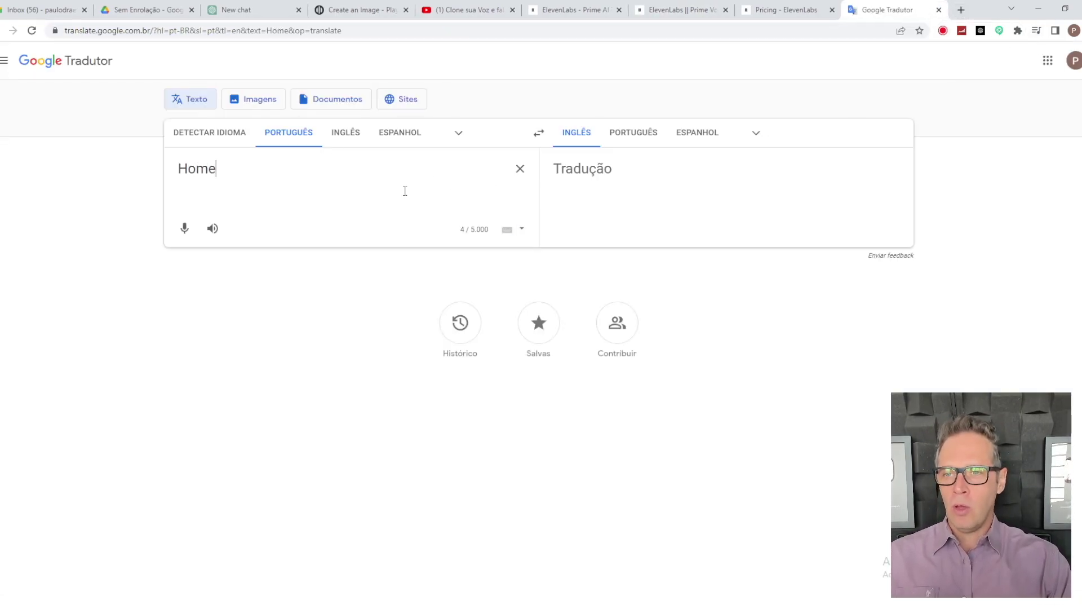
{"action": "type", "text": "m de 38 "}
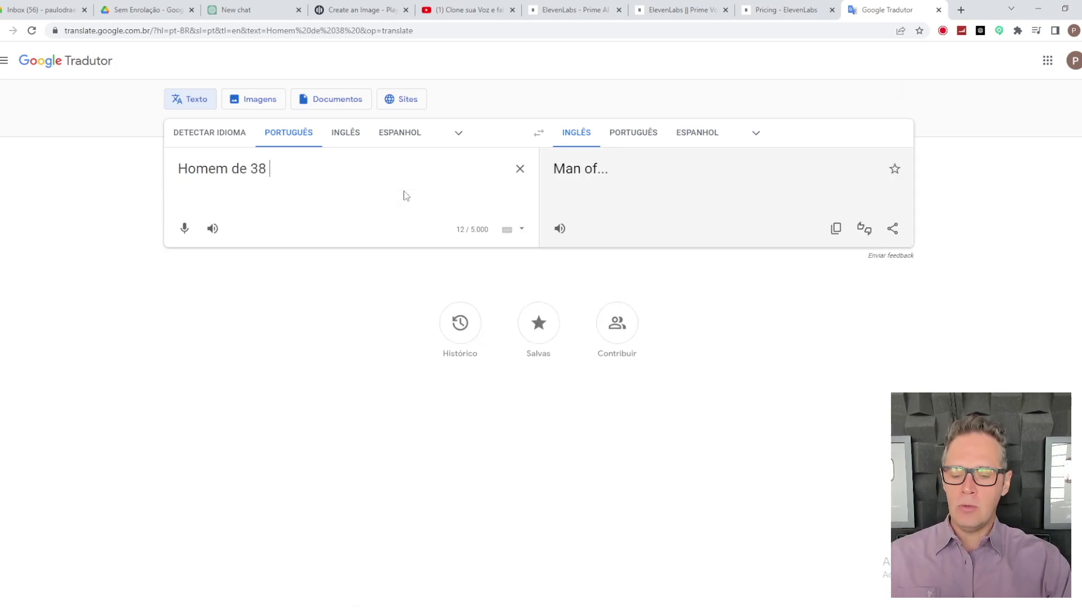
{"action": "type", "text": "anos c"}
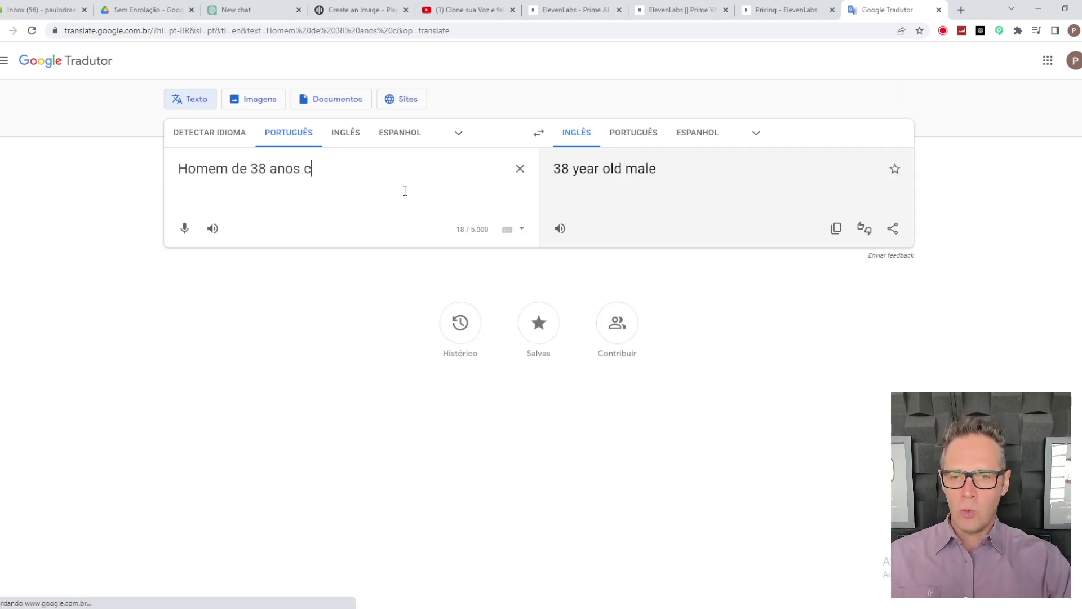
{"action": "type", "text": "om uma v"}
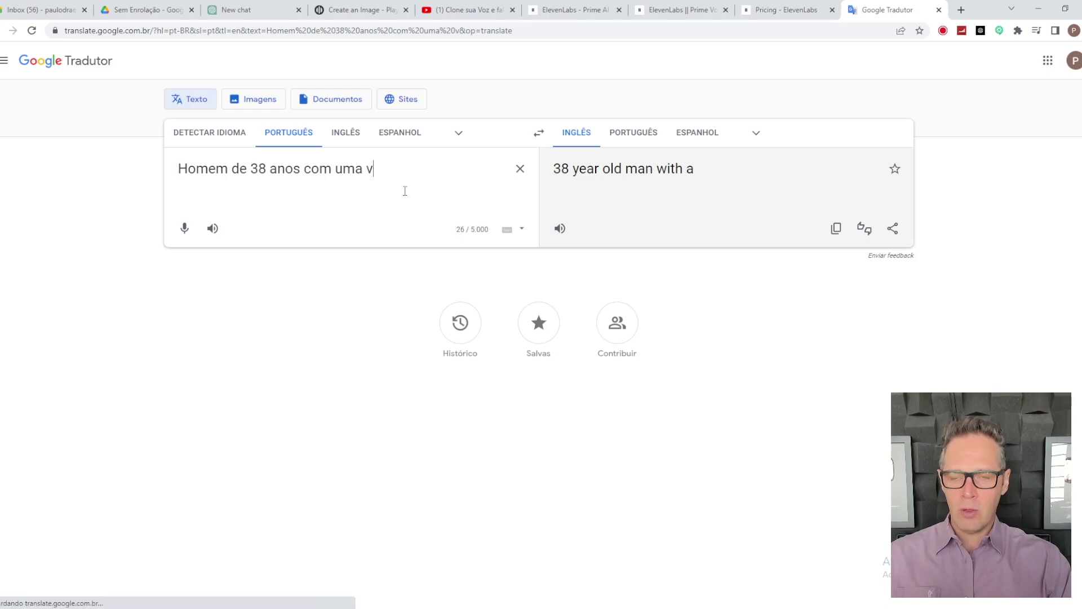
{"action": "type", "text": "oz de um ton"}
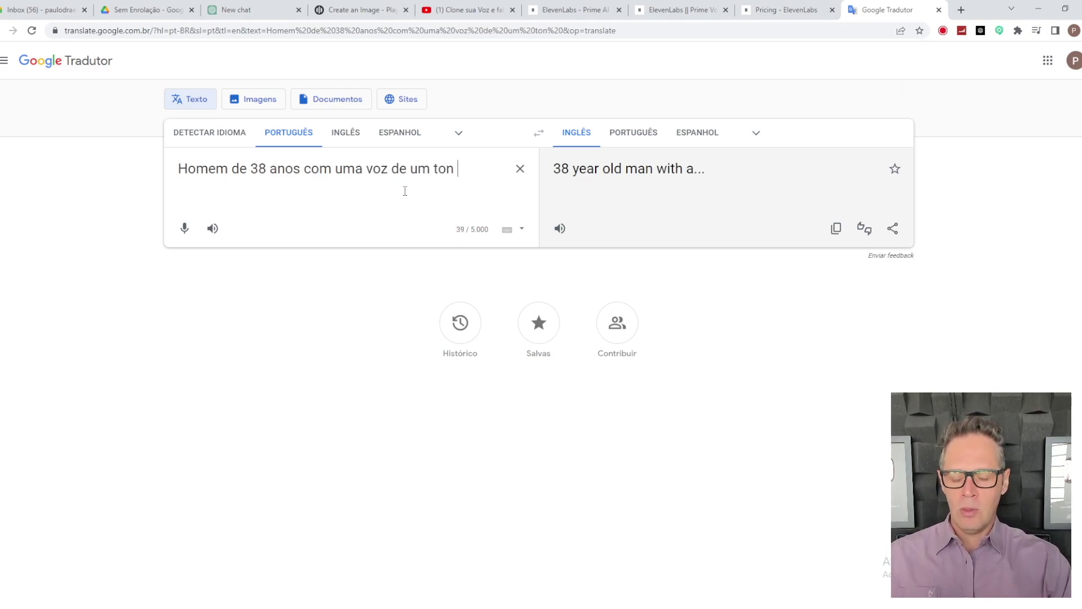
{"action": "key", "text": "BackSpace"}
{"action": "key", "text": "BackSpace"}
{"action": "type", "text": "m mé"}
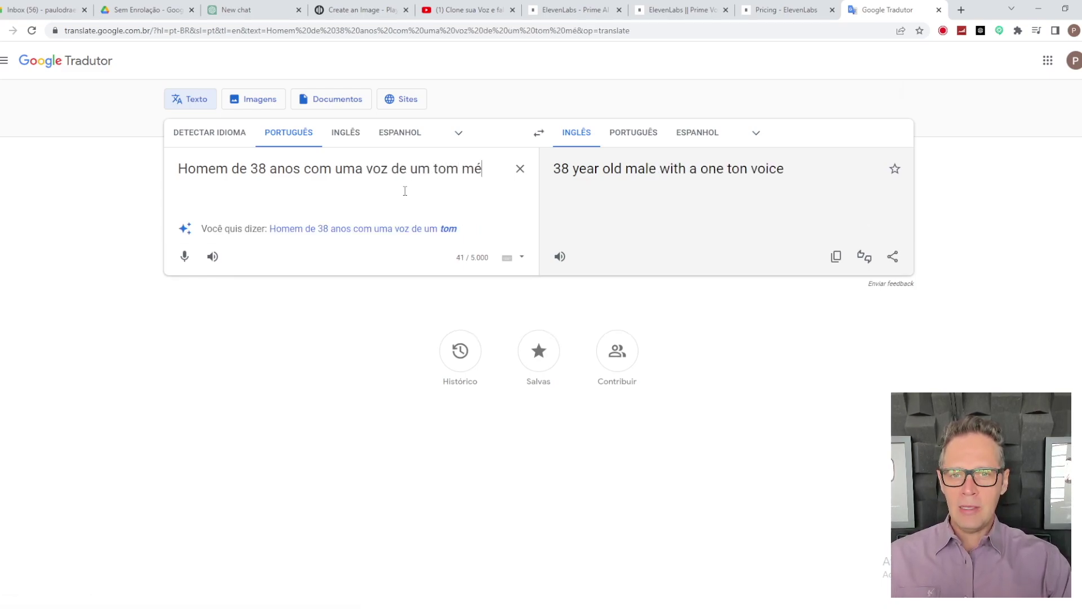
{"action": "type", "text": "deio"}
{"action": "key", "text": "BackSpace"}
{"action": "key", "text": "BackSpace"}
{"action": "type", "text": "io e suave"}
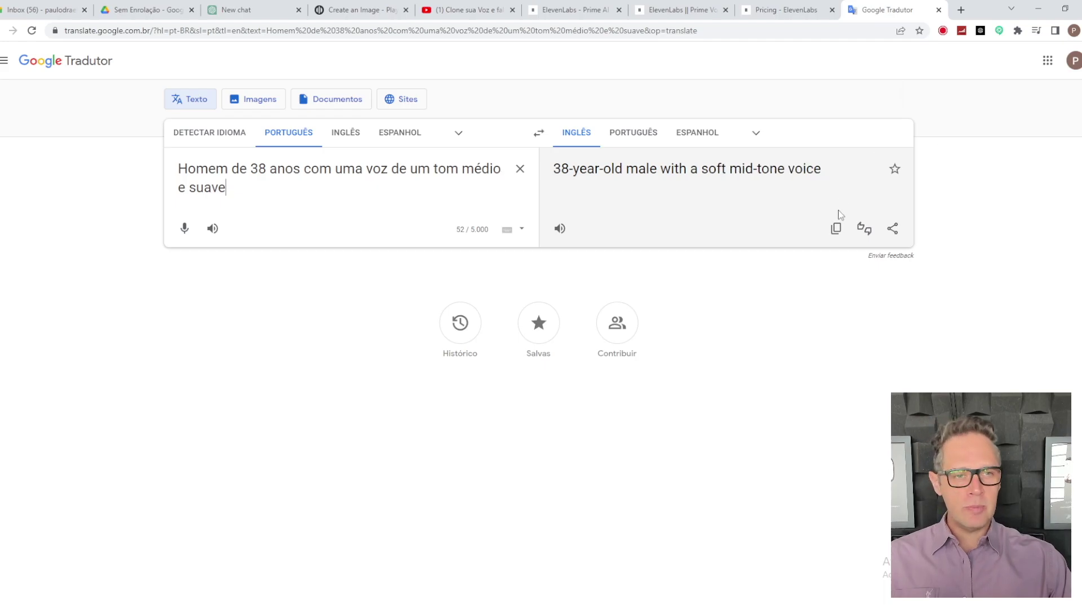
{"action": "left_click", "coordinate": [835, 230]}
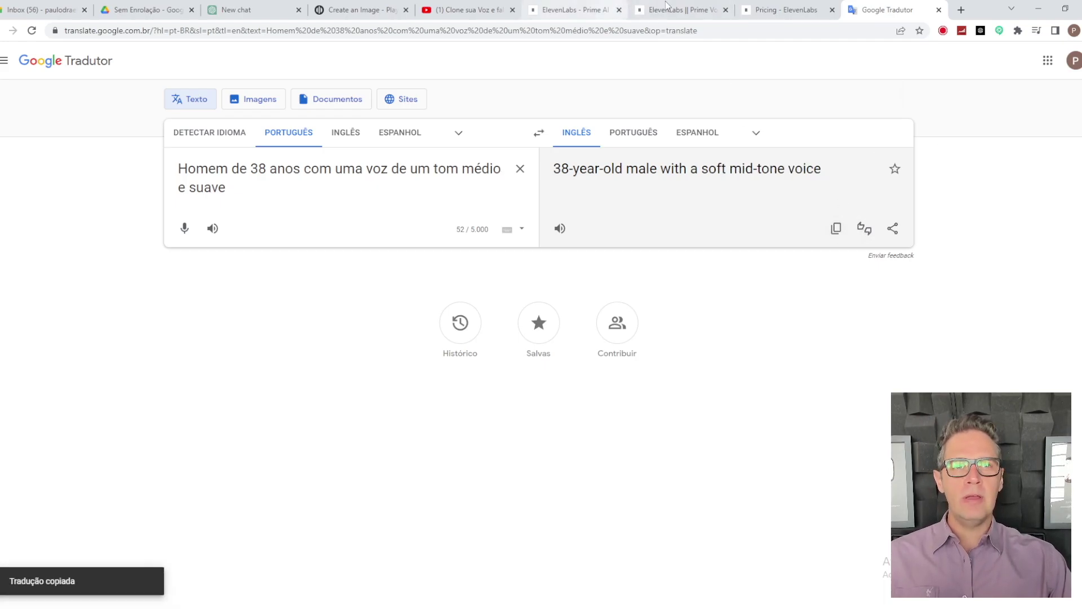
Step: Return to VoiceLab, paste the copied translation as the voice's description, and confirm having the rights to the samples
{"action": "left_click", "coordinate": [783, 6]}
{"action": "left_click", "coordinate": [680, 9]}
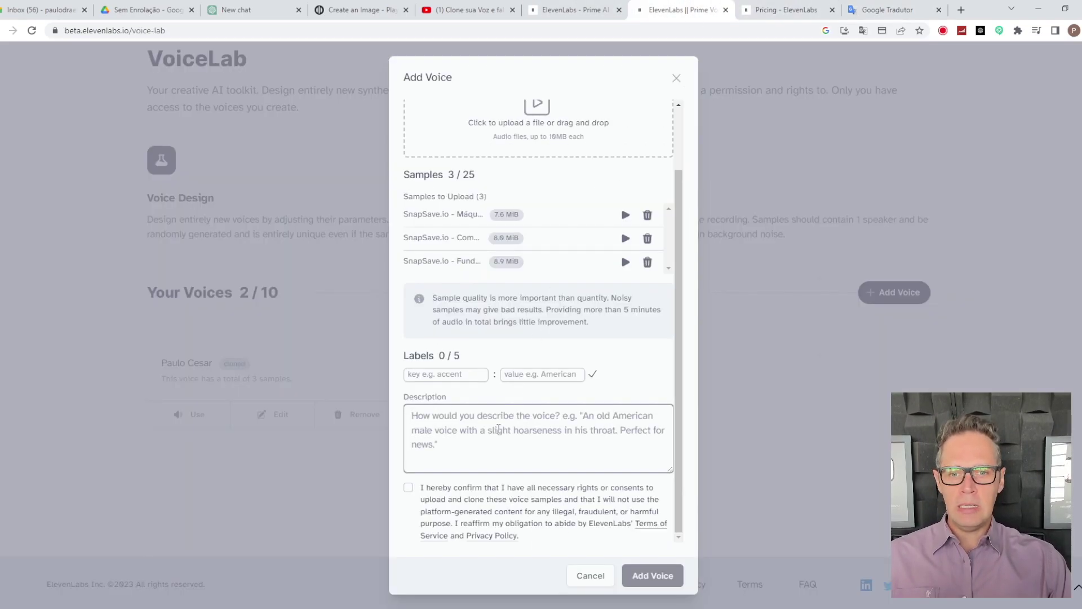
{"action": "left_click", "coordinate": [498, 428]}
{"action": "key", "text": "ctrl+v"}
{"action": "left_click", "coordinate": [408, 487]}
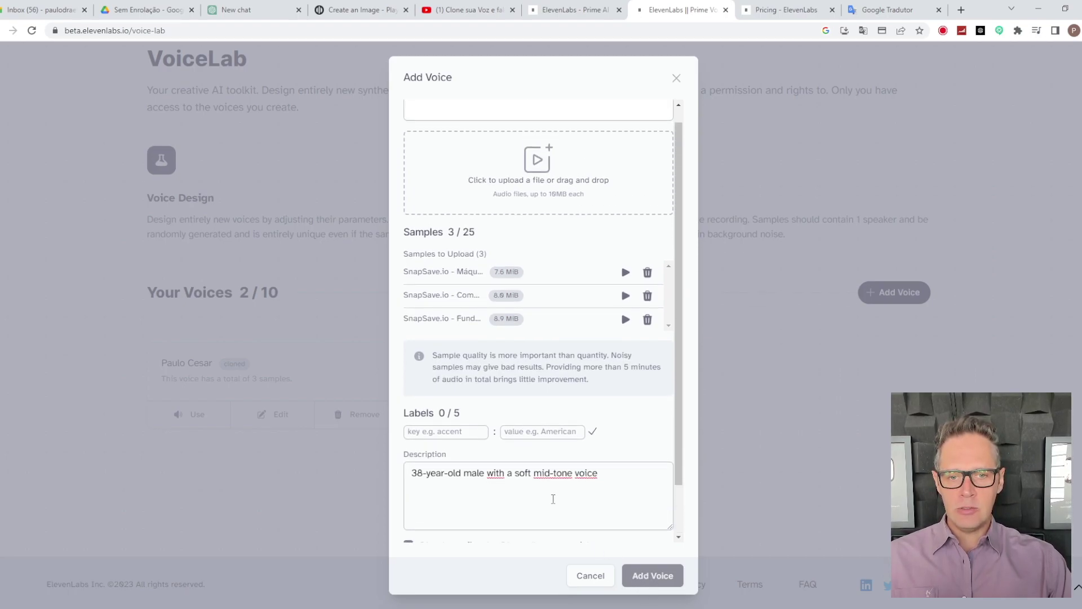
Step: Try again to confirm the label whose key and value are empty
{"action": "left_click", "coordinate": [593, 374]}
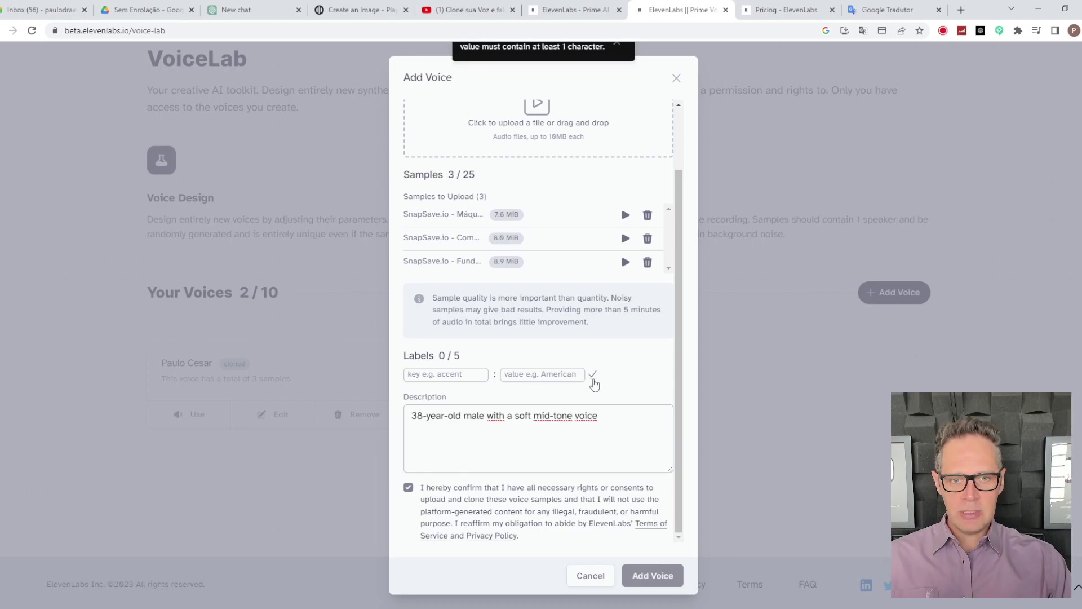
{"action": "left_click", "coordinate": [592, 375]}
{"action": "scroll", "coordinate": [607, 282], "scroll_direction": "up", "scroll_amount": 2}
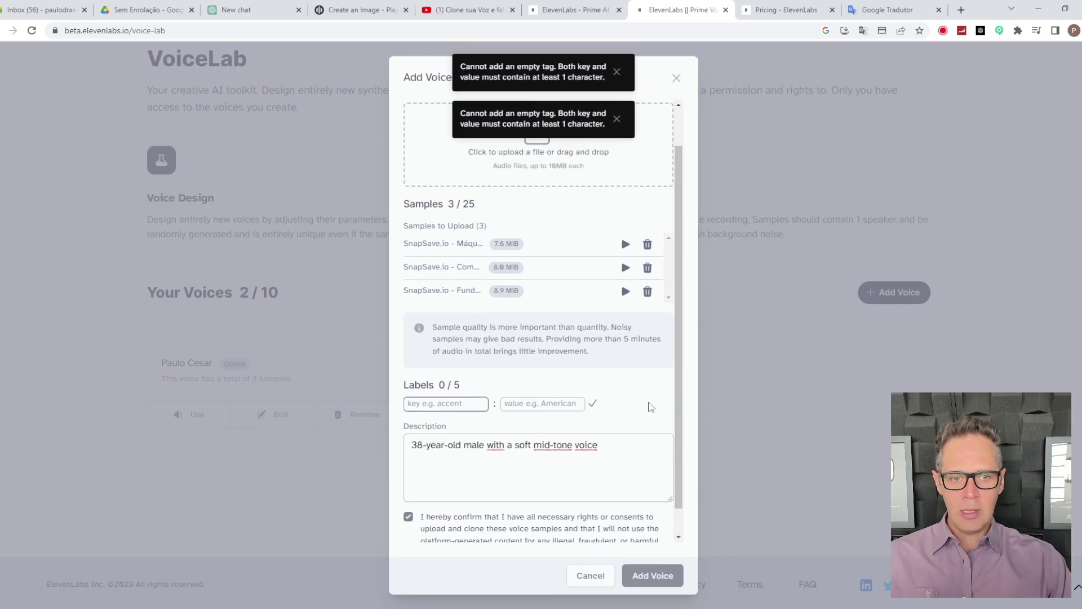
Step: Name the cloned voice "Minha Voz 2" and add it to the voice collection
{"action": "left_click", "coordinate": [663, 121]}
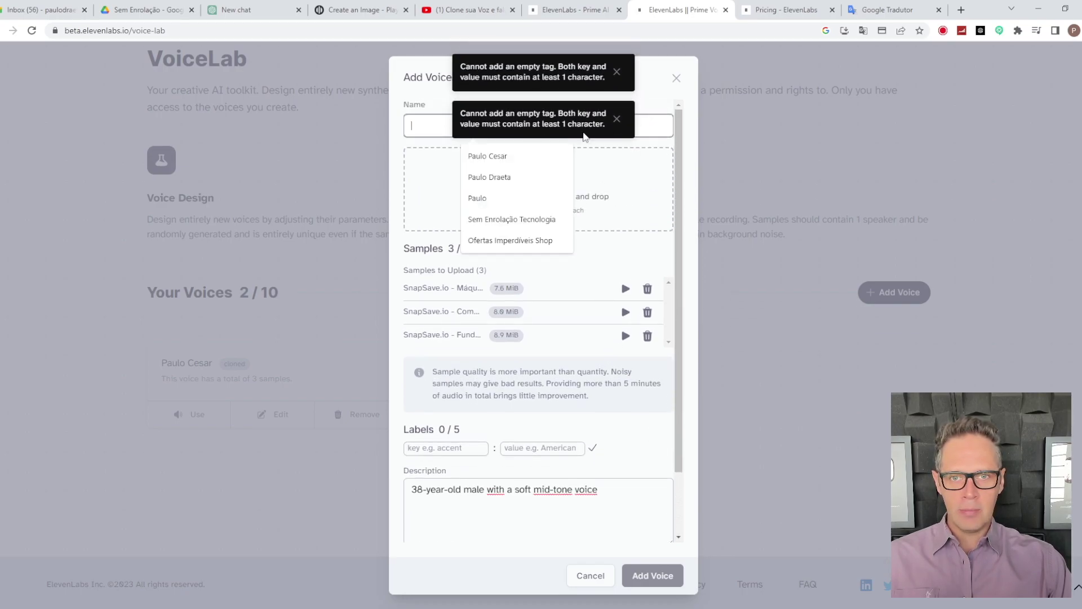
{"action": "key", "text": "Escape"}
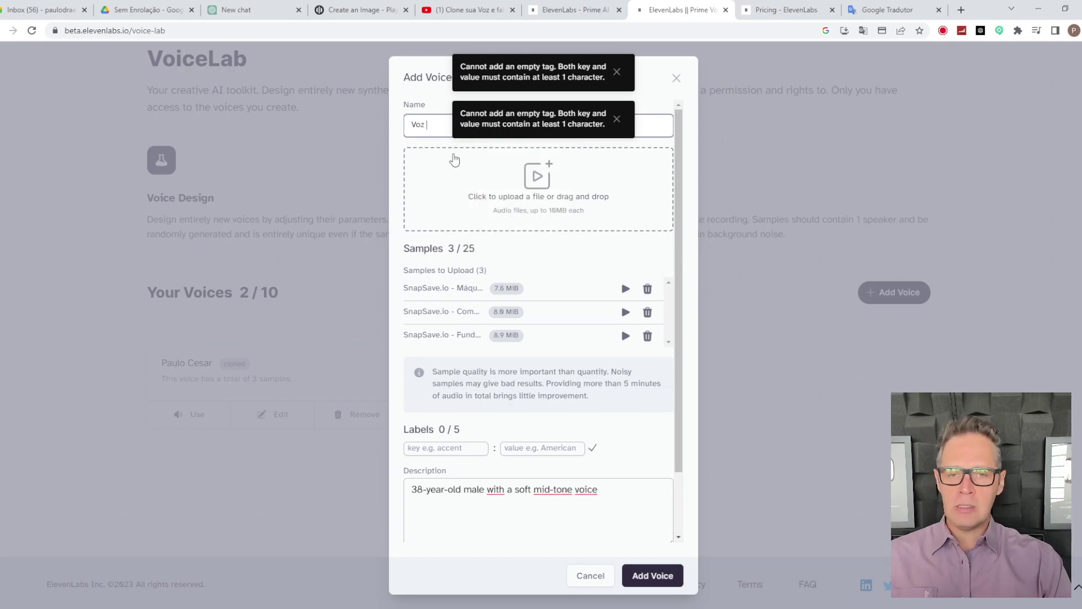
{"action": "type", "text": "Minha"}
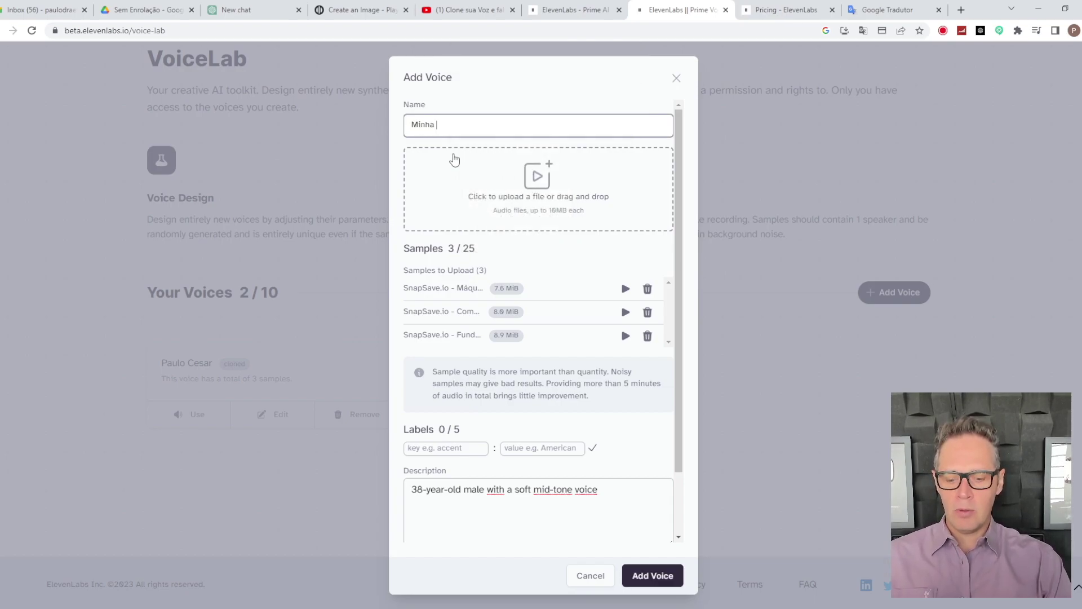
{"action": "left_click", "coordinate": [653, 575]}
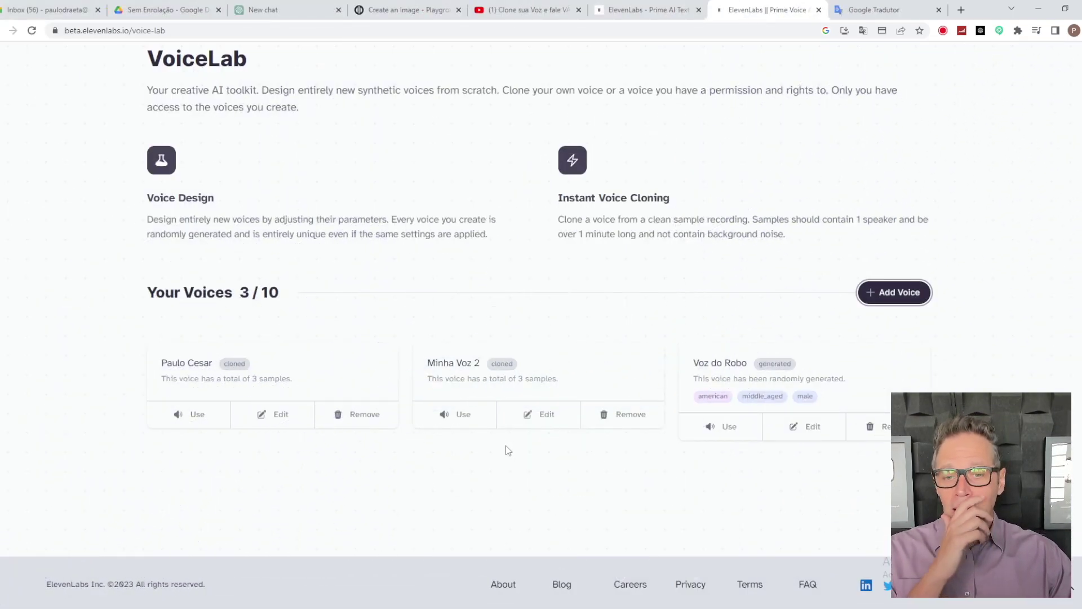
Step: Use the Minha Voz 2 voice in Speech Synthesis and expand its voice settings
{"action": "left_click", "coordinate": [462, 415]}
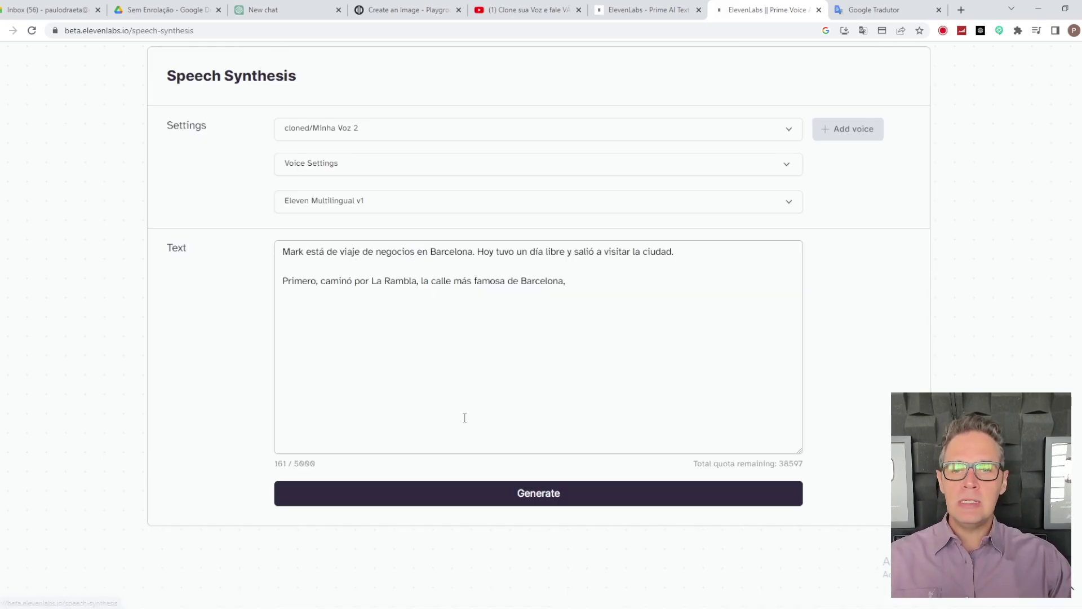
{"action": "left_click", "coordinate": [430, 130]}
{"action": "left_click", "coordinate": [430, 130]}
{"action": "left_click", "coordinate": [378, 175]}
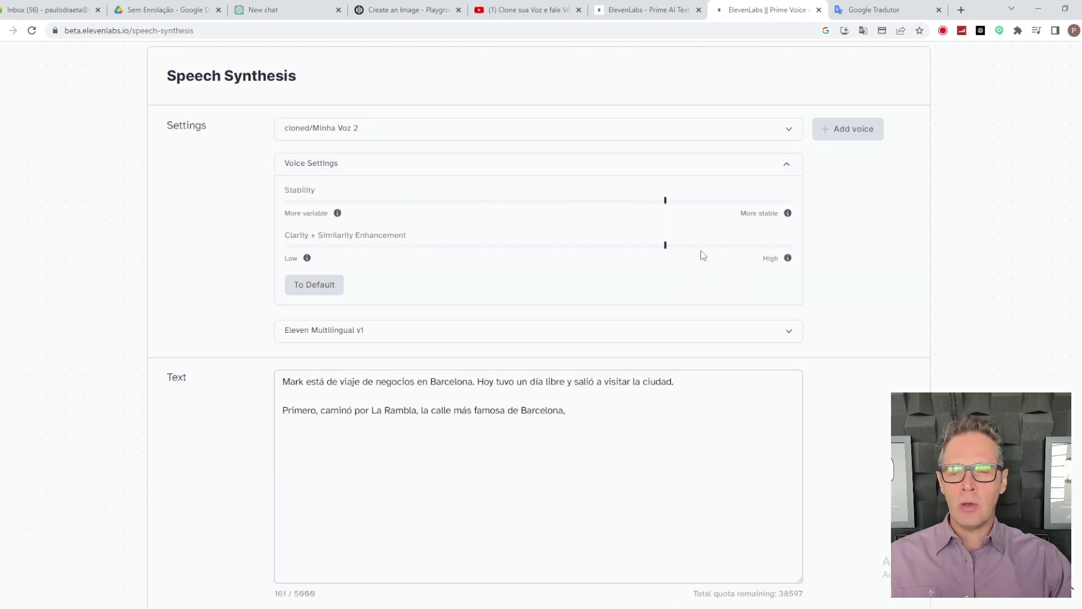
Step: Set the speech model to Eleven Monolingual v1 and reopen the model choices
{"action": "left_click", "coordinate": [477, 337]}
{"action": "left_click", "coordinate": [509, 259]}
{"action": "left_click", "coordinate": [459, 335]}
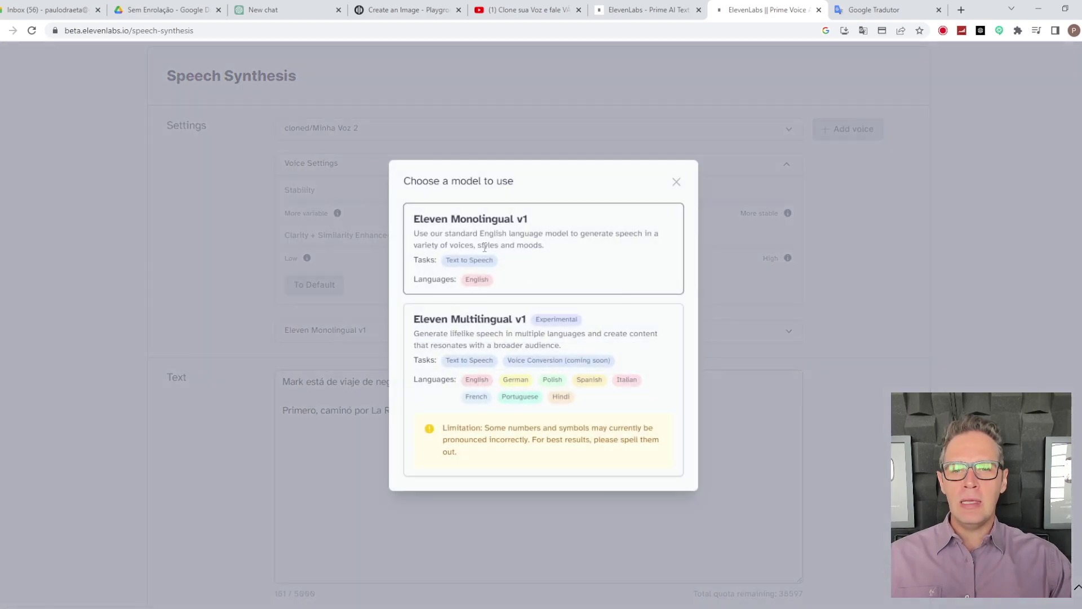
Step: Copy the English translation from Google Tradutor, return to Speech Synthesis, and close the model choices
{"action": "left_click", "coordinate": [882, 9]}
{"action": "left_click", "coordinate": [836, 228]}
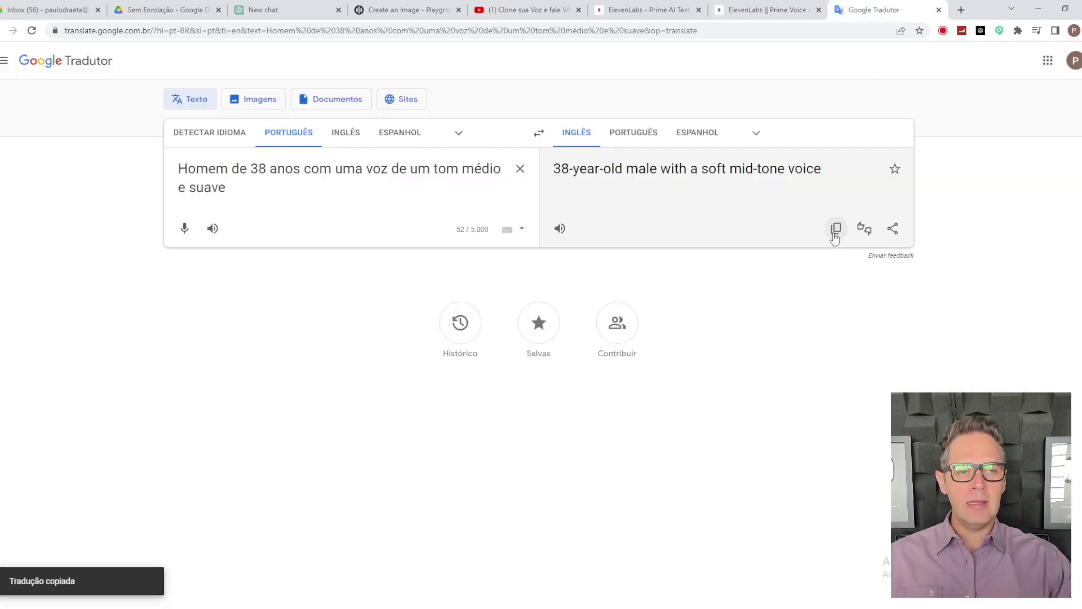
{"action": "left_click", "coordinate": [764, 9]}
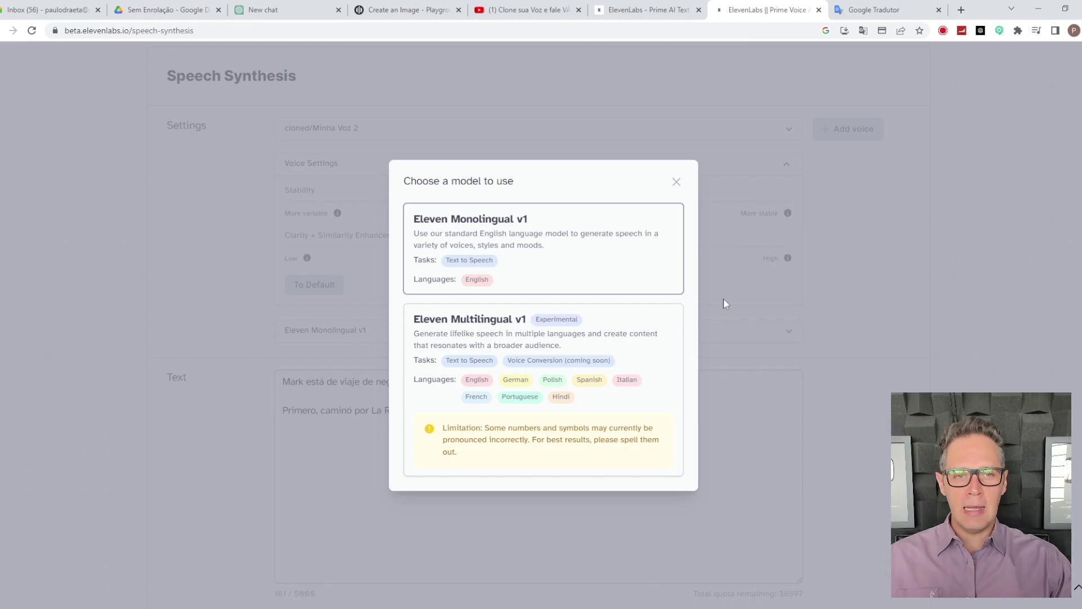
{"action": "left_click", "coordinate": [674, 181]}
Step: Replace the speech text with "38-year-old male with a soft mid-tone voice" and generate the audio
{"action": "left_click_drag", "start_coordinate": [603, 438], "coordinate": [90, 227]}
{"action": "type", "text": "38-year-old male with a soft mid-tone voice"}
{"action": "scroll", "coordinate": [860, 319], "scroll_direction": "down", "scroll_amount": 3}
{"action": "left_click", "coordinate": [563, 449]}
{"action": "scroll", "coordinate": [810, 499], "scroll_direction": "up", "scroll_amount": 1}
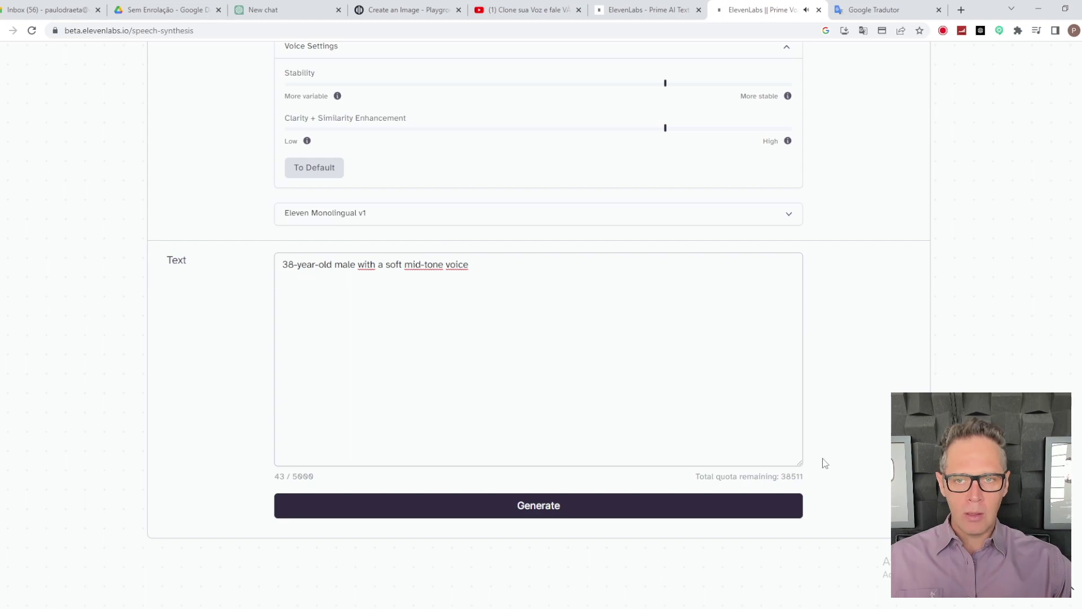
Step: Replace the speech text with "Homem de 38 anos com uma voz de um tom médio e suave", copied from Google Tradutor
{"action": "left_click", "coordinate": [858, 9]}
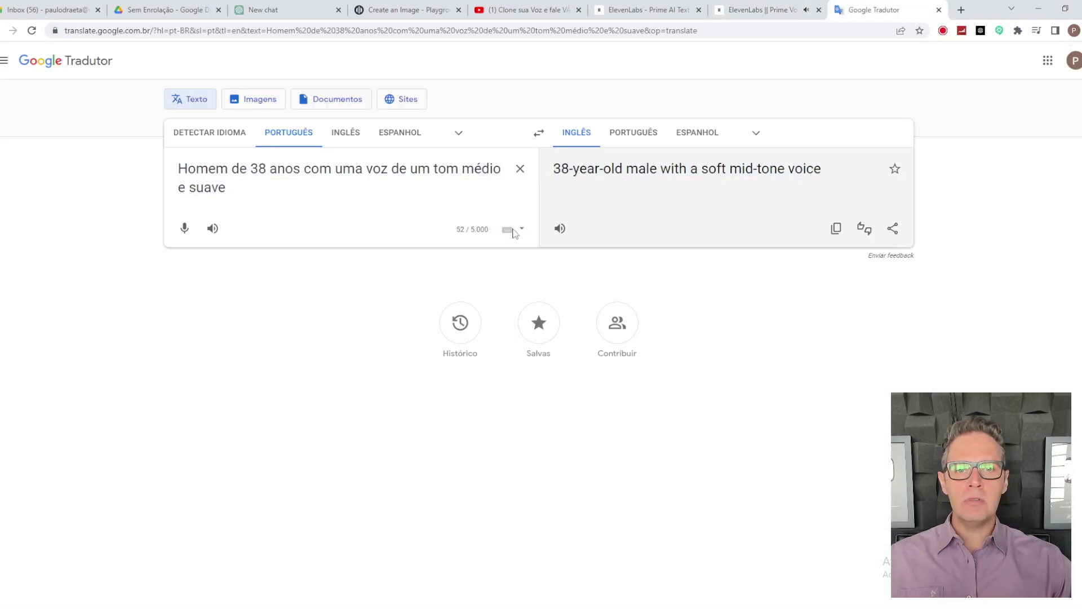
{"action": "left_click", "coordinate": [212, 228]}
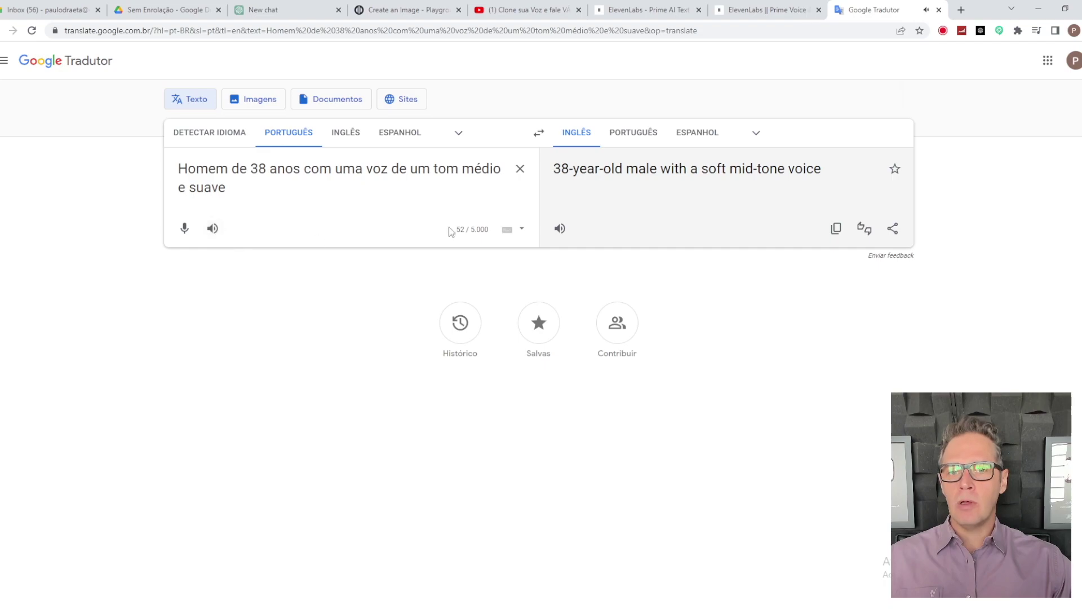
{"action": "left_click", "coordinate": [413, 197]}
{"action": "key", "text": "ctrl+a"}
{"action": "key", "text": "ctrl+c"}
{"action": "left_click", "coordinate": [767, 9]}
{"action": "left_click", "coordinate": [638, 278]}
{"action": "key", "text": "ctrl+a"}
{"action": "key", "text": "ctrl+v"}
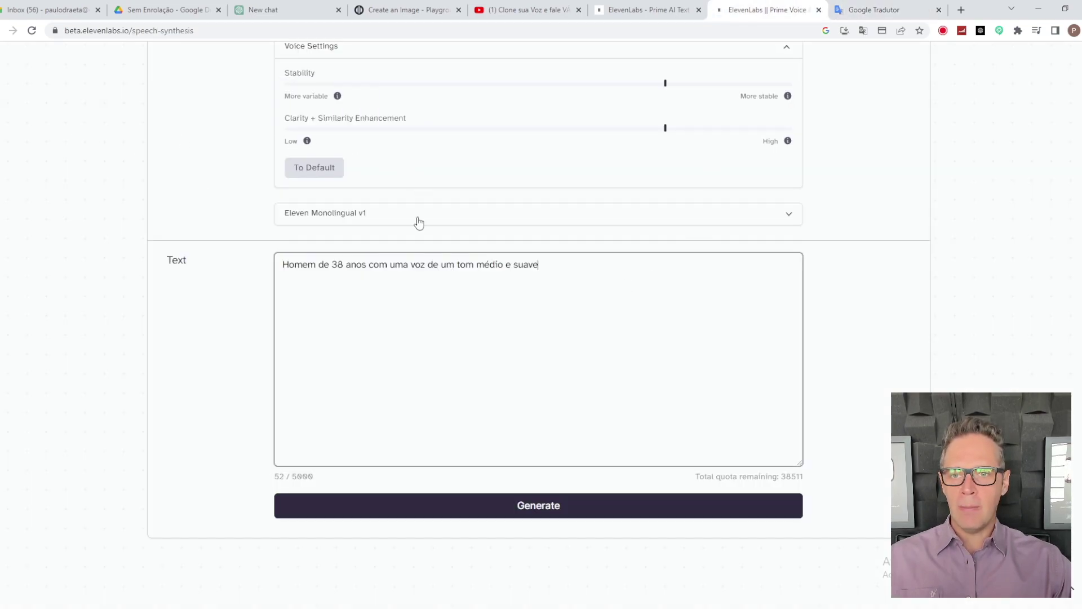
Step: Switch the speech model to Eleven Multilingual v1, and play the downloaded synthesized_audio.mp3 before closing the player
{"action": "left_click", "coordinate": [420, 222]}
{"action": "left_click", "coordinate": [507, 382]}
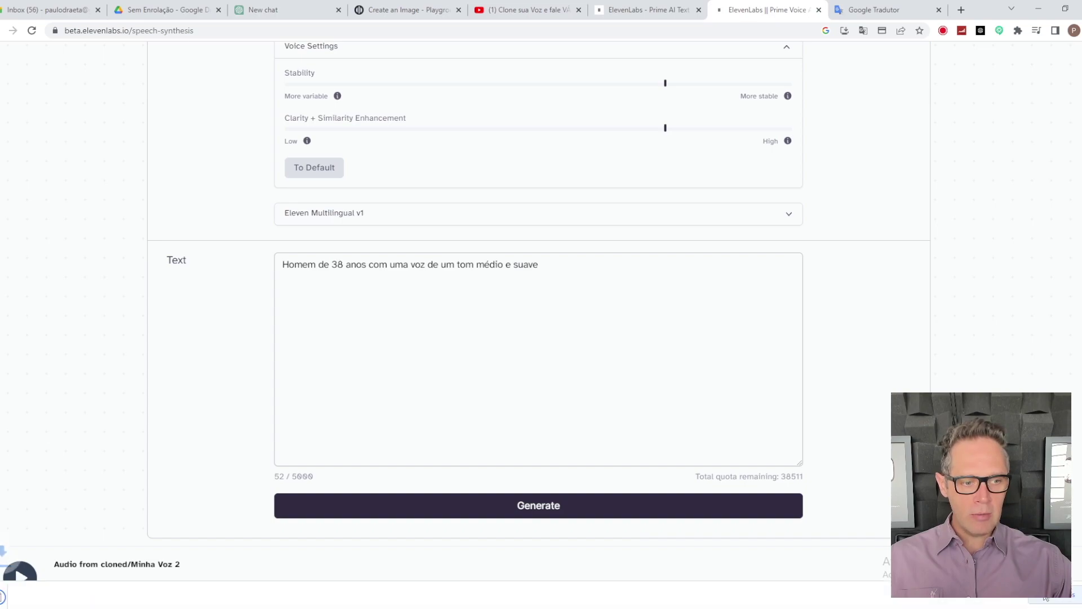
{"action": "left_click", "coordinate": [58, 594]}
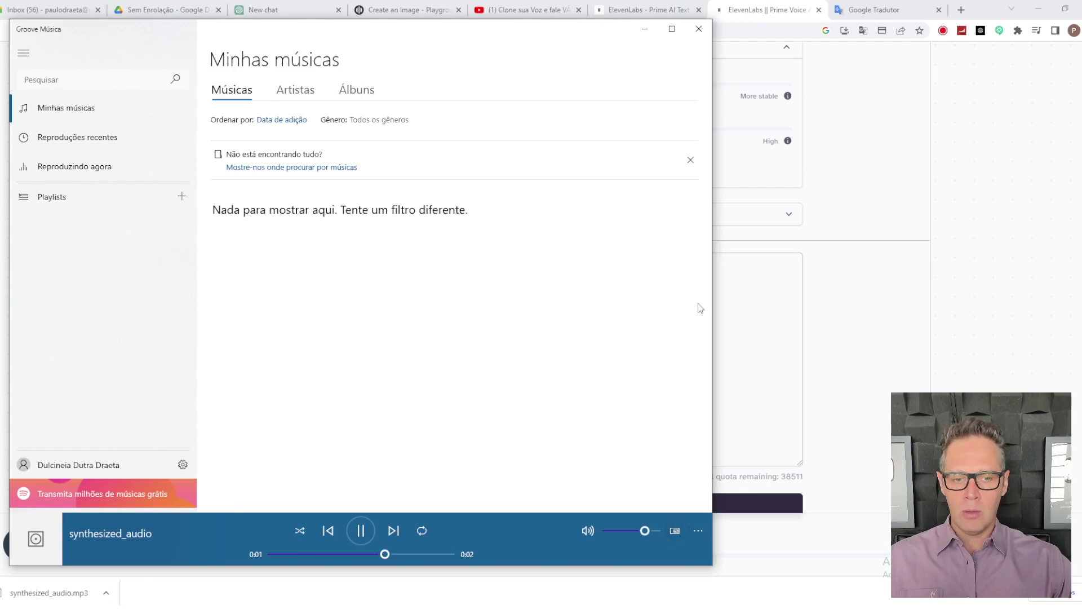
{"action": "left_click", "coordinate": [698, 29]}
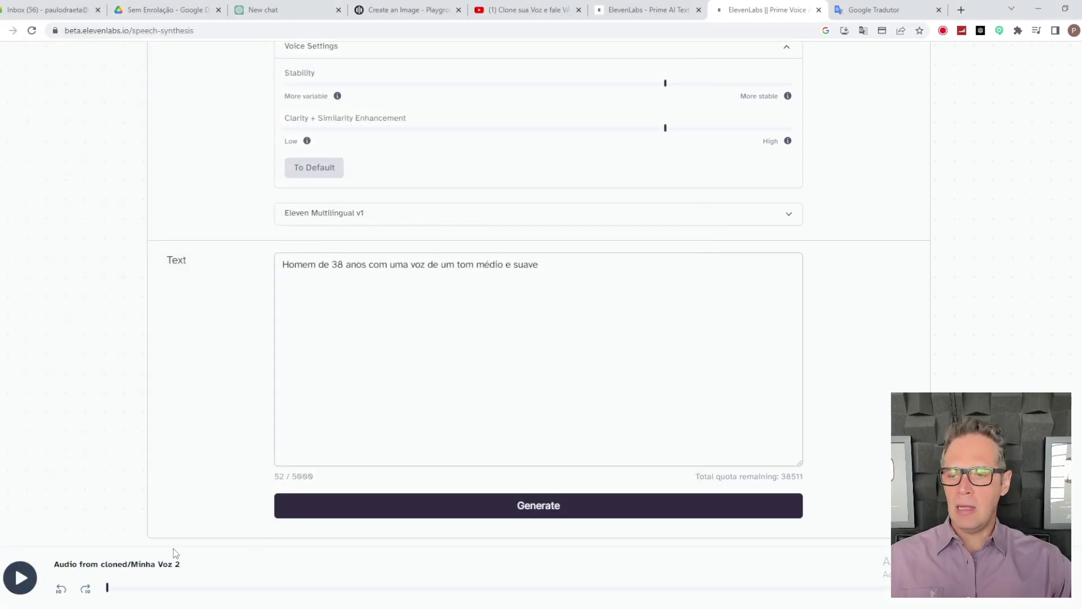
Step: Generate the Portuguese speech and play its downloaded audio file, closing the player when done
{"action": "left_click", "coordinate": [519, 517]}
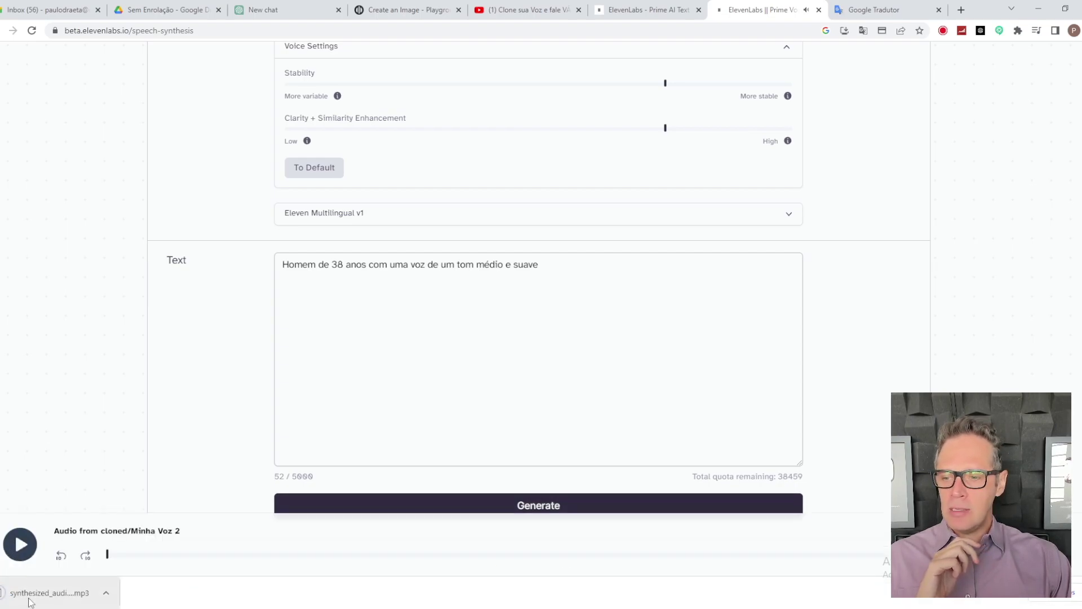
{"action": "left_click", "coordinate": [37, 598]}
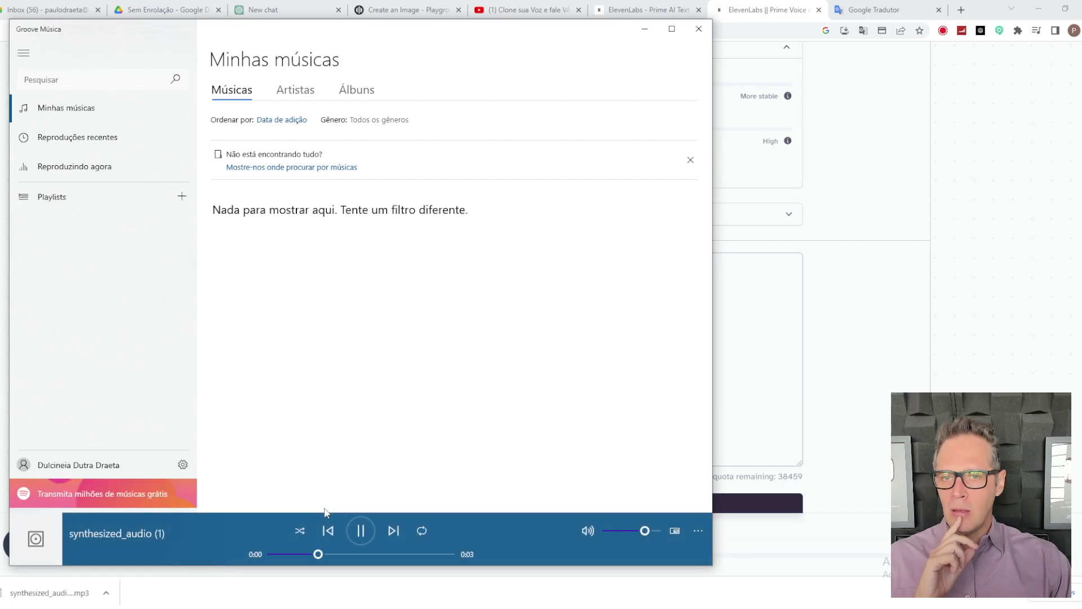
{"action": "left_click", "coordinate": [699, 29]}
Step: Switch to Google Tradutor, translate the Portuguese sentence into Spanish, and copy the translation
{"action": "left_click", "coordinate": [842, 6]}
{"action": "left_click", "coordinate": [698, 133]}
{"action": "left_click", "coordinate": [836, 229]}
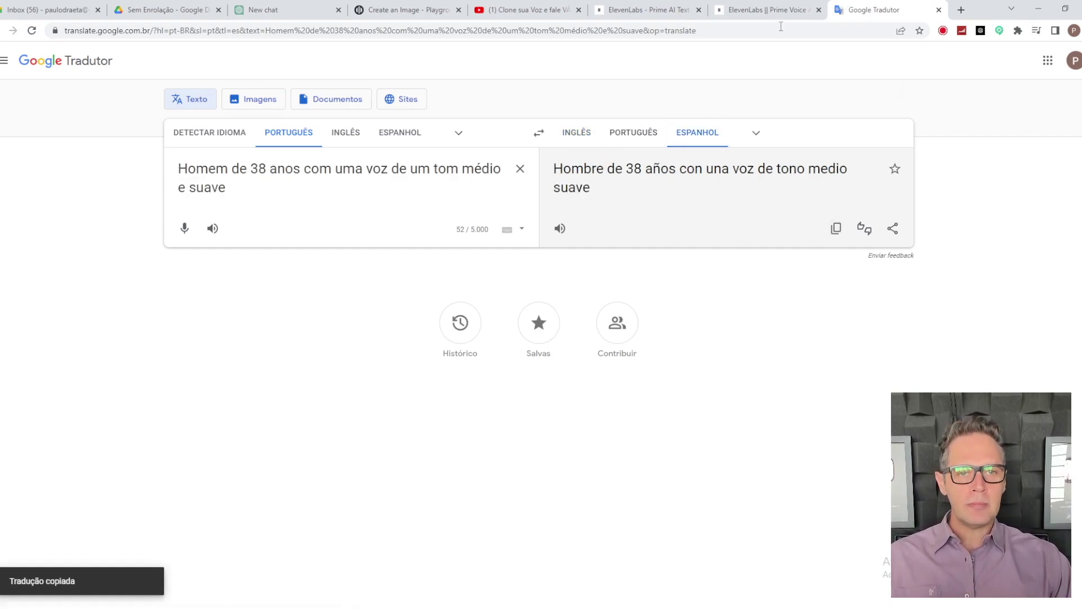
Step: Return to Speech Synthesis and replace the text with "Hombre de 38 años con una voz de tono medio suave"
{"action": "left_click", "coordinate": [764, 10]}
{"action": "left_click", "coordinate": [572, 339]}
{"action": "key", "text": "ctrl+a"}
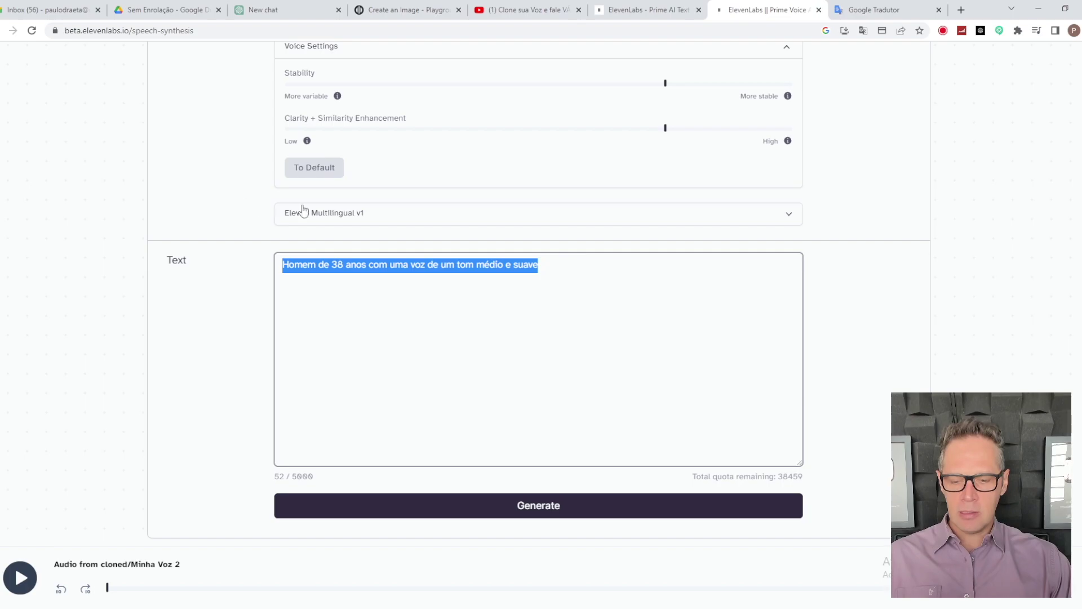
{"action": "type", "text": "Hombre de 38 años con una voz de tono medio suave"}
Step: Keep the Eleven Multilingual v1 model, generate the Spanish speech, and play its downloaded audio
{"action": "left_click", "coordinate": [389, 222]}
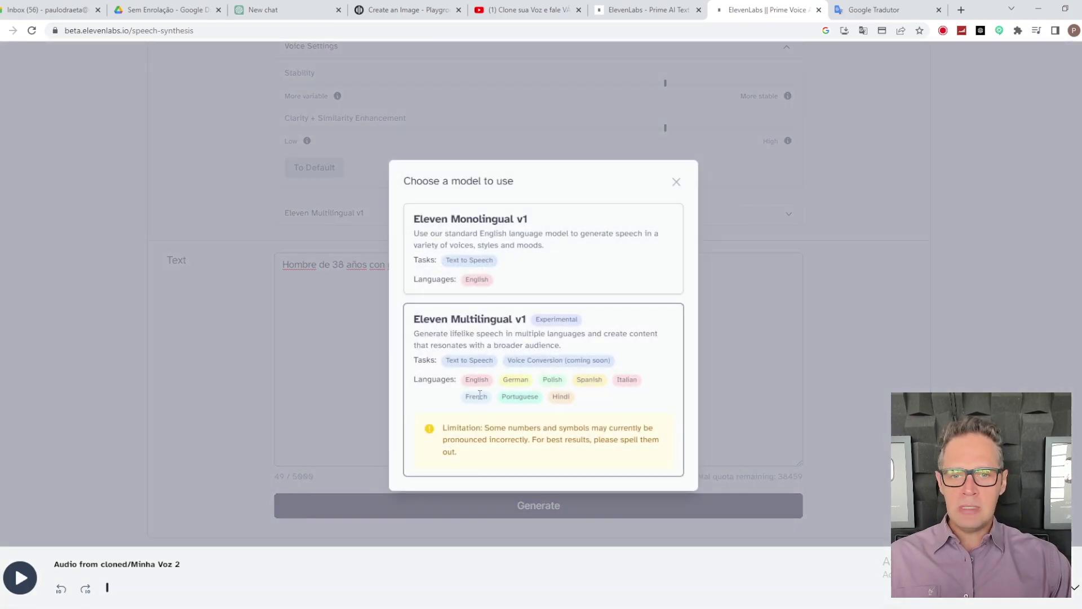
{"action": "left_click", "coordinate": [558, 506]}
{"action": "left_click", "coordinate": [559, 506]}
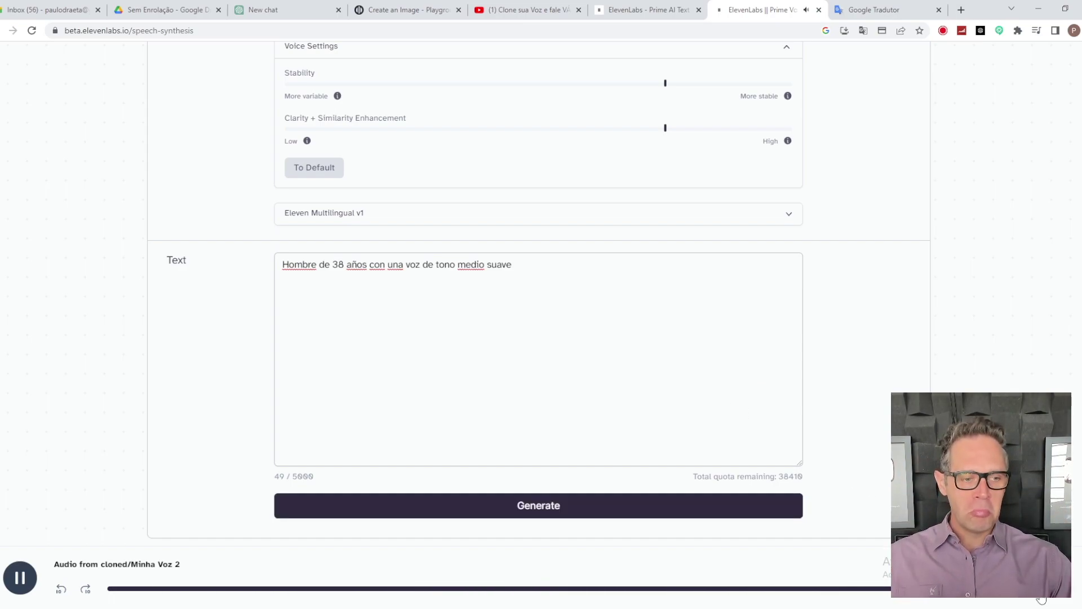
{"action": "left_click", "coordinate": [47, 599]}
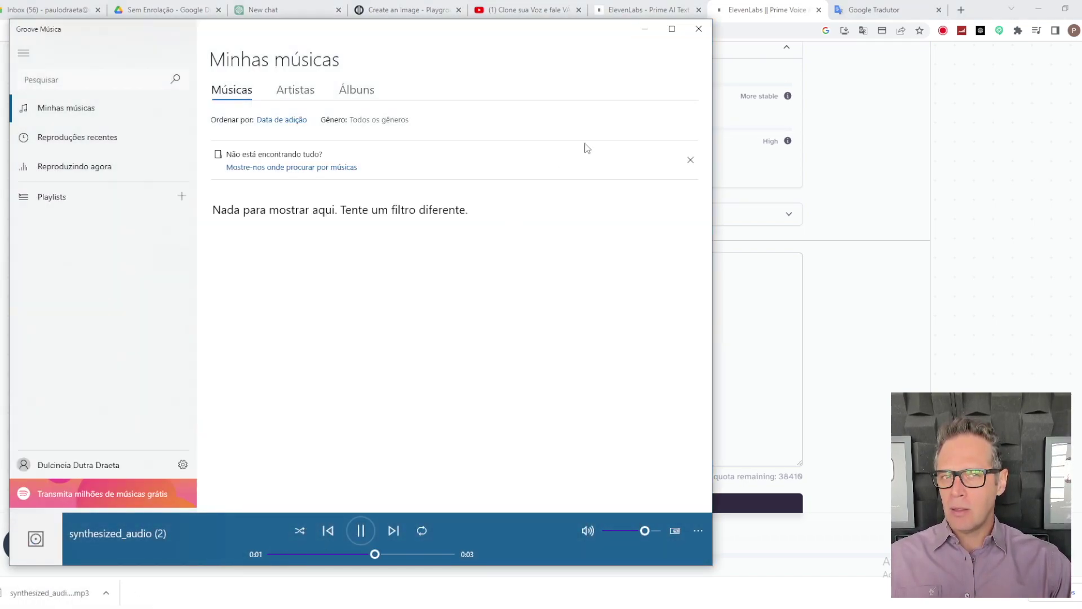
{"action": "left_click", "coordinate": [699, 29]}
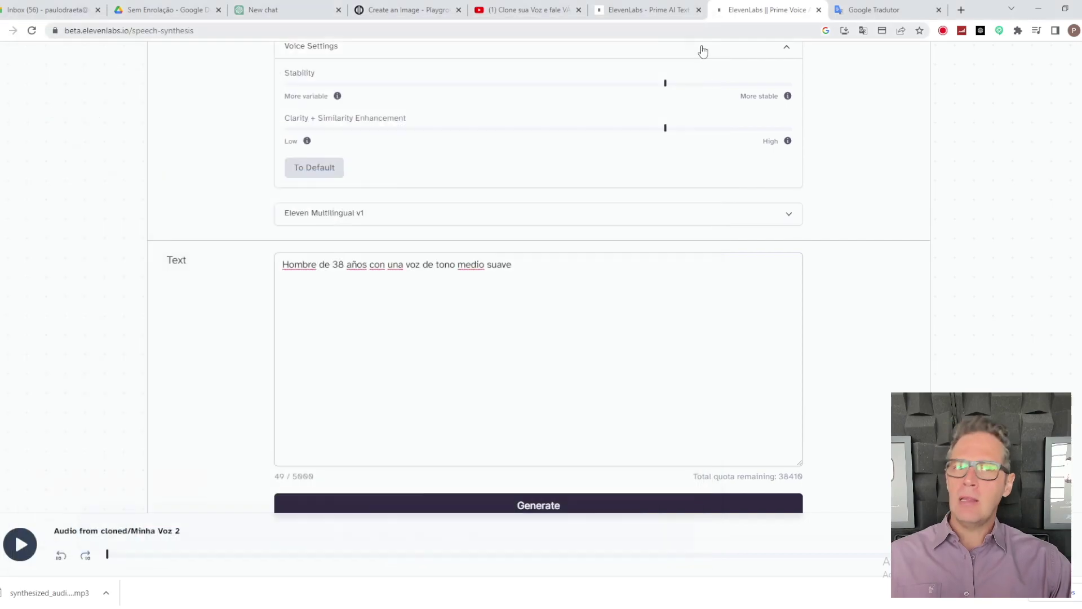
Step: Raise the voice's Clarity + Similarity Enhancement and lower its Stability to 73%
{"action": "left_click", "coordinate": [676, 129]}
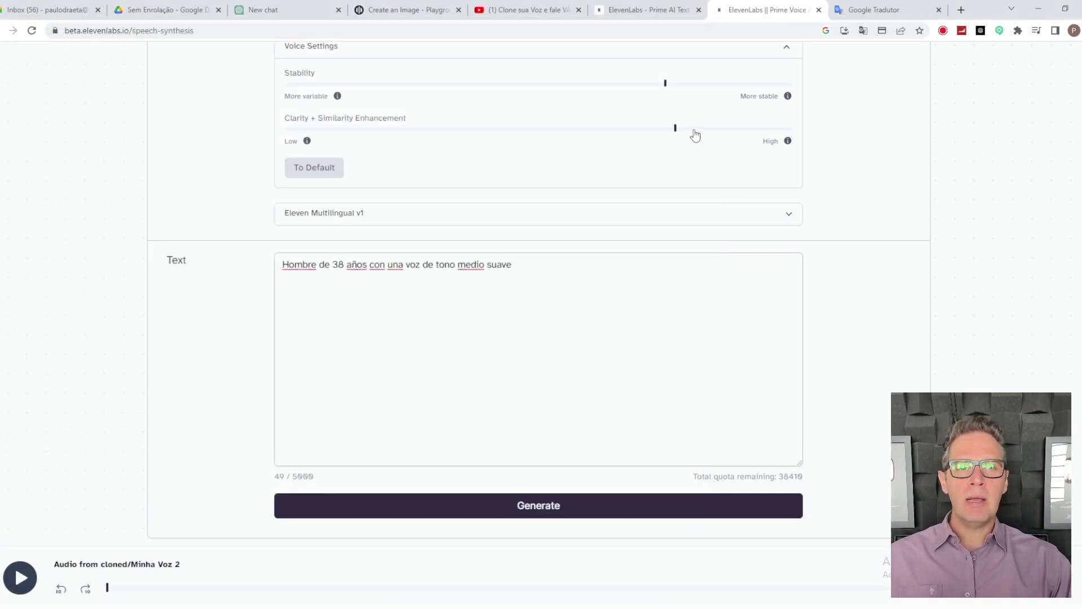
{"action": "left_click", "coordinate": [687, 129]}
{"action": "left_click_drag", "start_coordinate": [665, 83], "coordinate": [656, 84]}
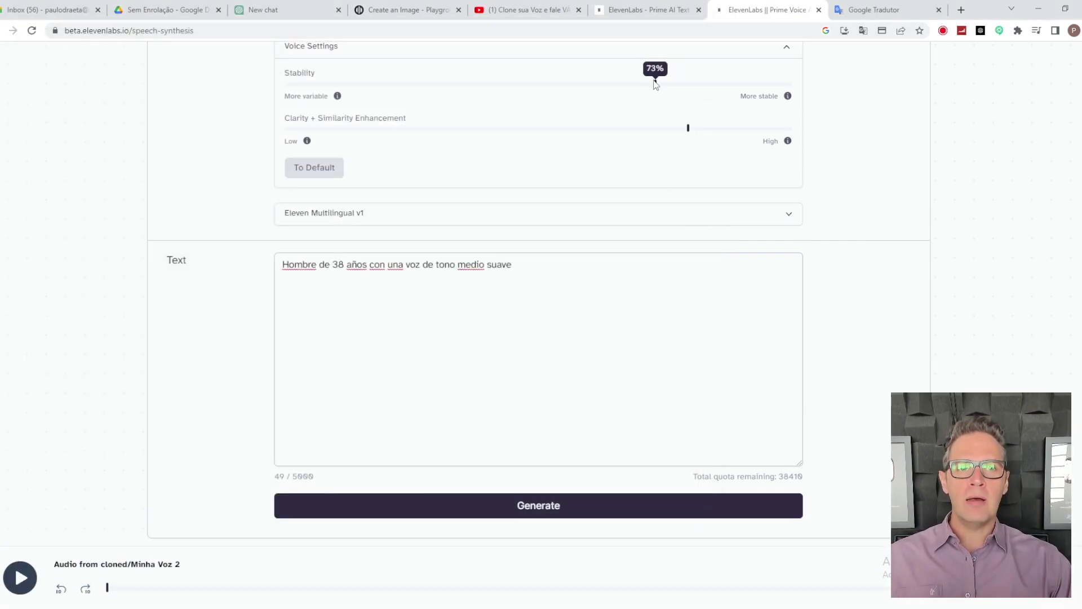
Step: Regenerate the Spanish speech with the adjusted voice settings and play the newly downloaded audio
{"action": "left_click", "coordinate": [536, 510]}
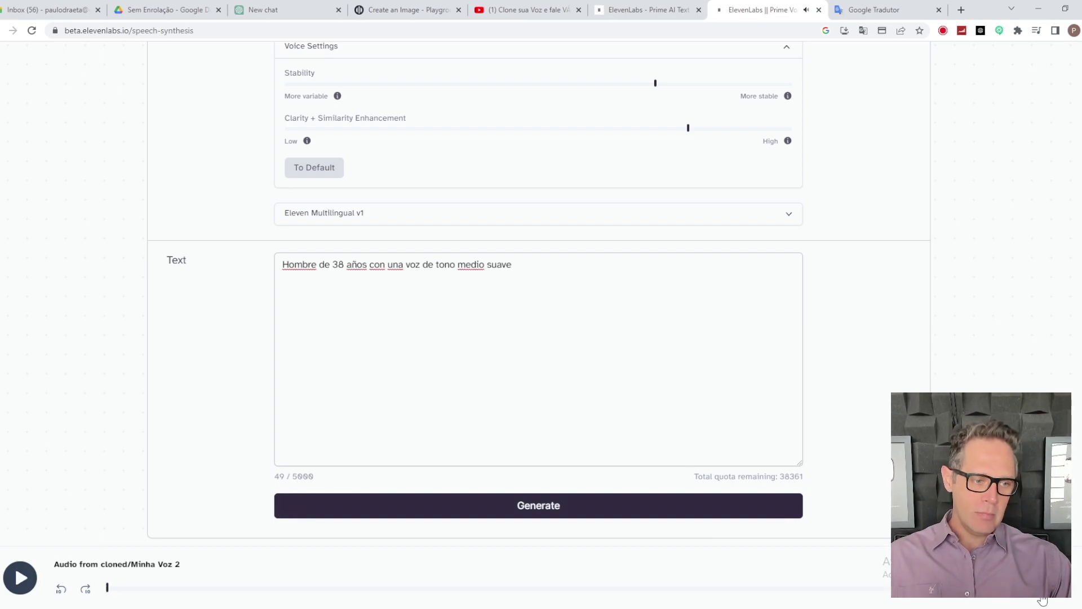
{"action": "left_click", "coordinate": [74, 593]}
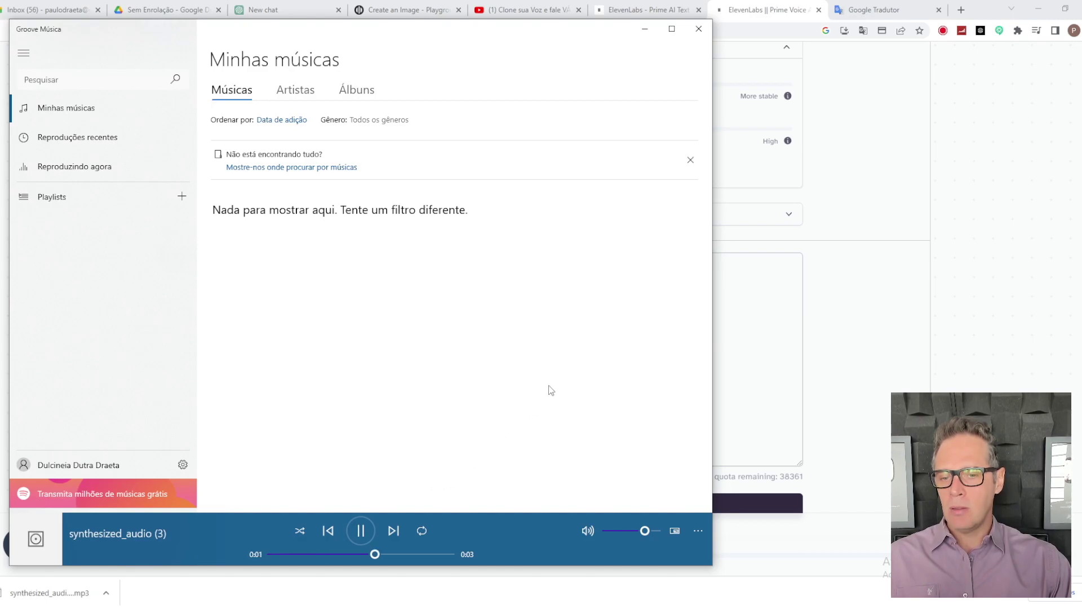
{"action": "left_click", "coordinate": [699, 29]}
Step: Examine which languages the Eleven Multilingual v1 model supports
{"action": "left_click", "coordinate": [874, 9]}
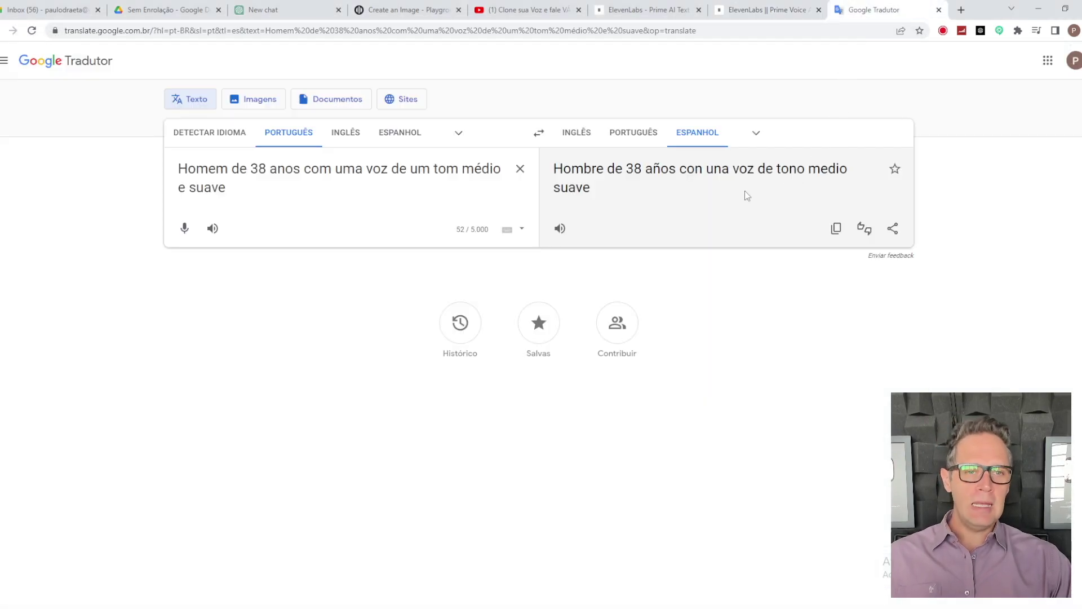
{"action": "left_click", "coordinate": [788, 5]}
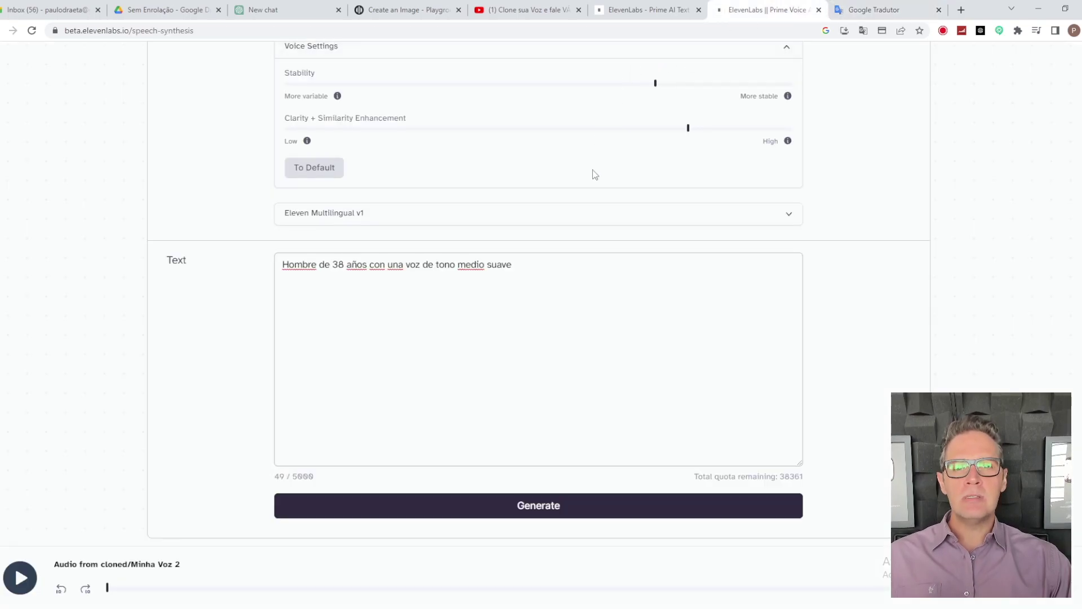
{"action": "left_click", "coordinate": [561, 214]}
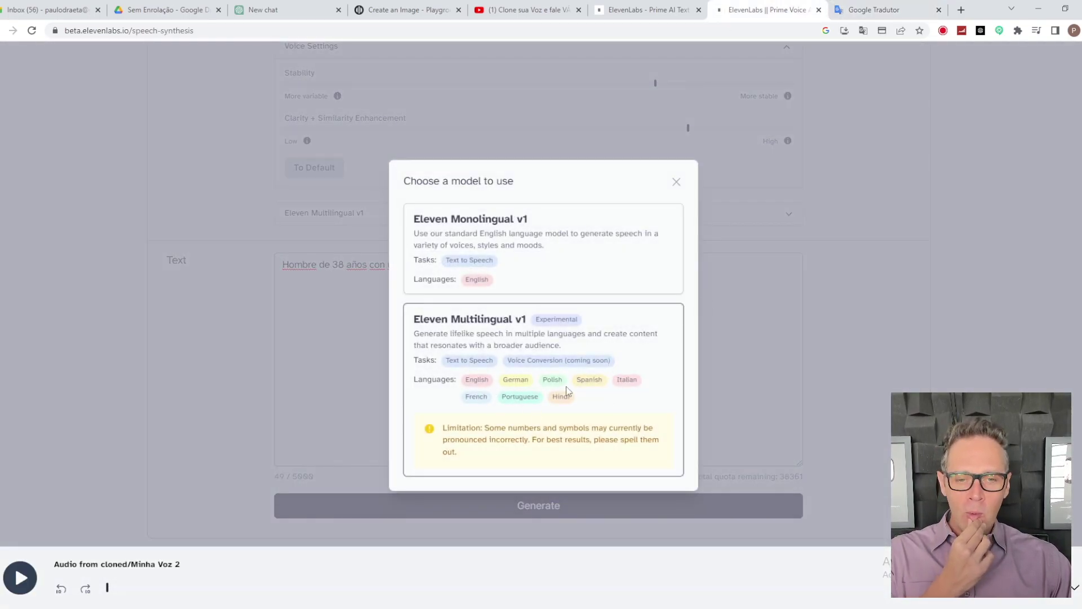
Step: Switch to Google Tradutor, translate the Portuguese sentence into German (Alemão), and copy the translation
{"action": "left_click", "coordinate": [877, 9]}
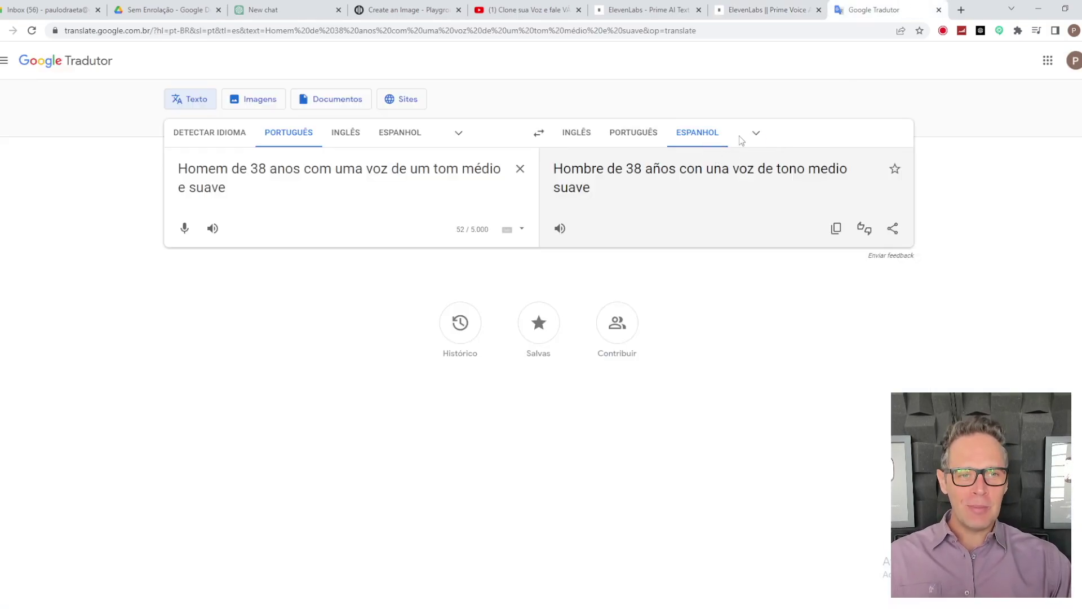
{"action": "left_click", "coordinate": [756, 133]}
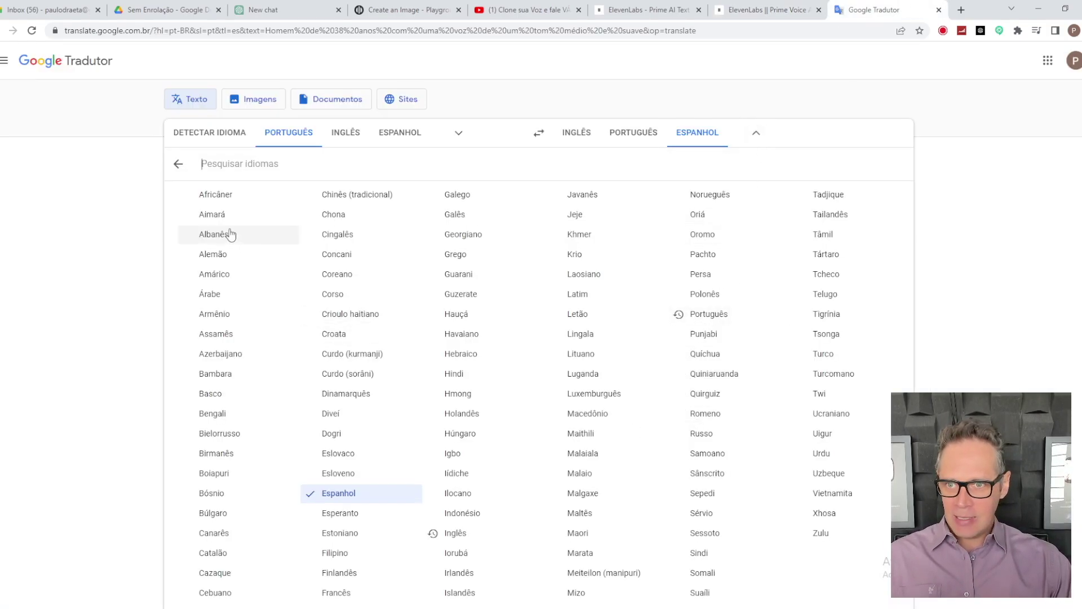
{"action": "left_click", "coordinate": [228, 254]}
{"action": "left_click", "coordinate": [836, 229]}
Step: Return to Speech Synthesis, replace the text with "38-jähriger Mann mit weicher Mitteltonstimme", and generate the German speech
{"action": "left_click", "coordinate": [770, 10]}
{"action": "left_click", "coordinate": [648, 10]}
{"action": "left_click", "coordinate": [767, 9]}
{"action": "left_click", "coordinate": [818, 305]}
{"action": "left_click", "coordinate": [676, 339]}
{"action": "key", "text": "ctrl+a"}
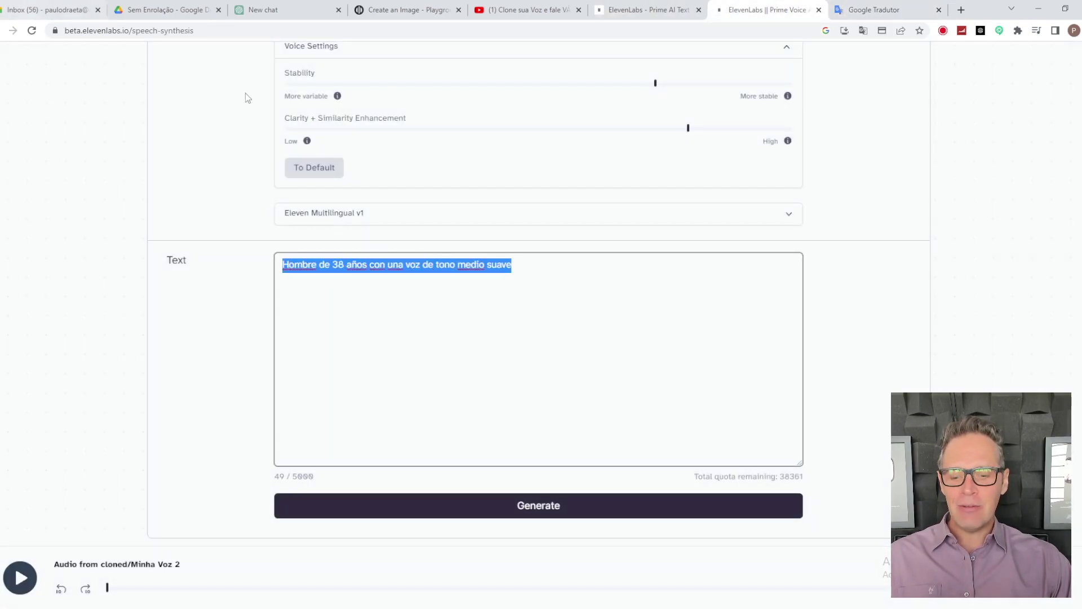
{"action": "key", "text": "ctrl+v"}
{"action": "left_click", "coordinate": [557, 506]}
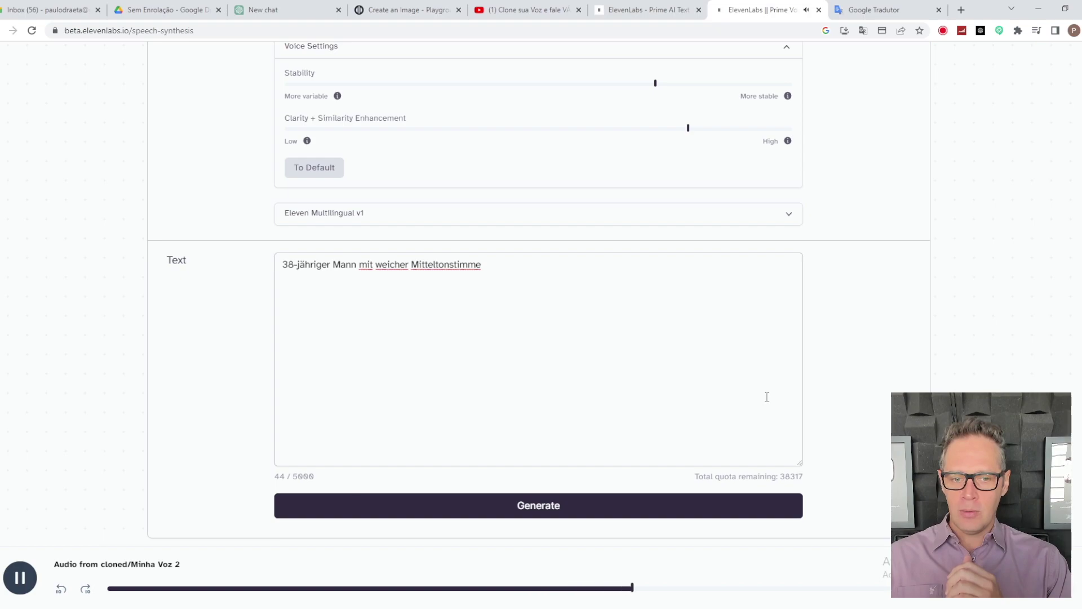
Step: Clear the German text and choose the generated/Voz do Robo voice for the speech
{"action": "left_click_drag", "start_coordinate": [387, 306], "coordinate": [67, 180]}
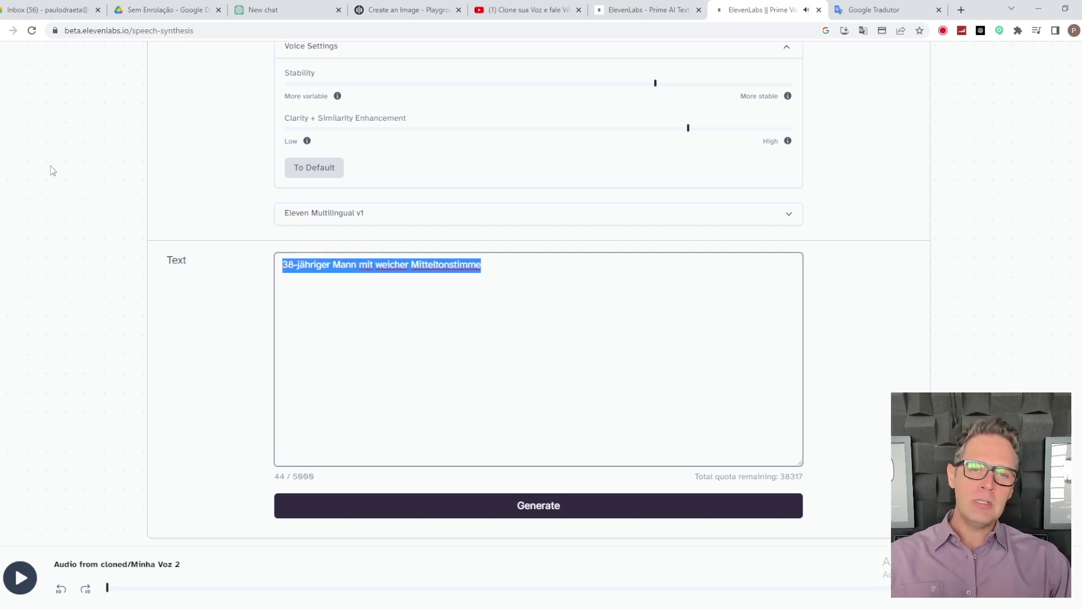
{"action": "key", "text": "BackSpace"}
{"action": "scroll", "coordinate": [640, 220], "scroll_direction": "up", "scroll_amount": 5}
{"action": "left_click", "coordinate": [366, 249]}
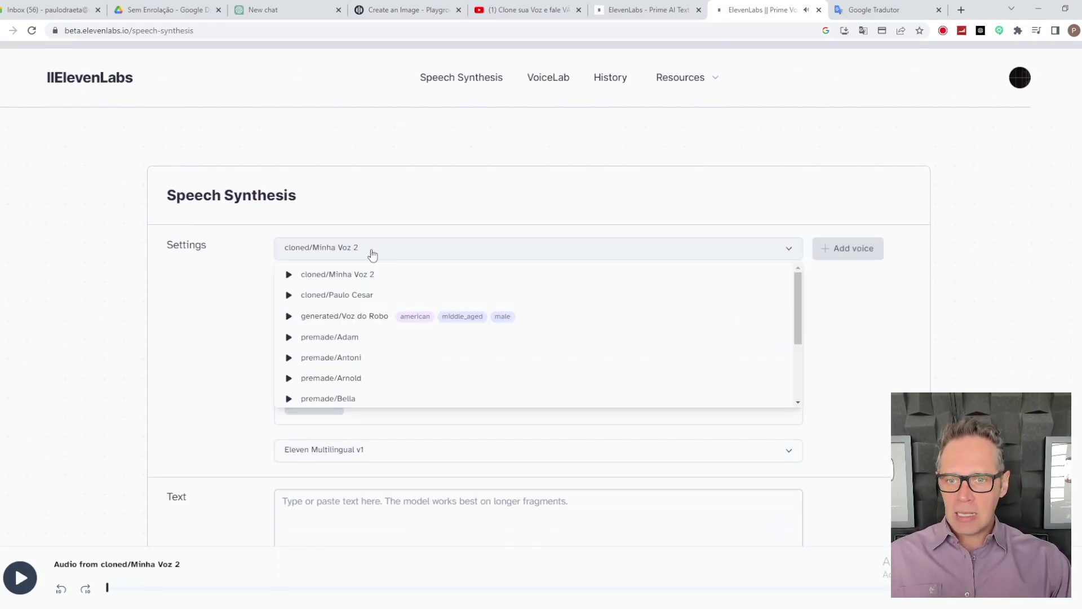
{"action": "left_click", "coordinate": [377, 316]}
{"action": "scroll", "coordinate": [589, 350], "scroll_direction": "down", "scroll_amount": 5}
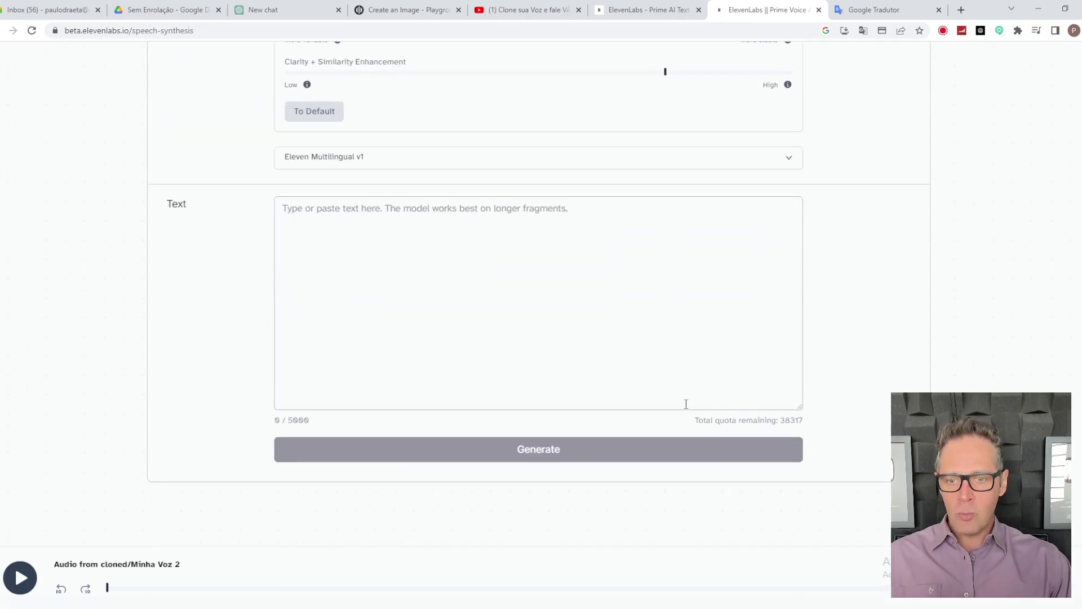
Step: Copy the Portuguese sentence "Homem de 38 anos com uma voz de um tom médio e suave" from Google Tradutor into Speech Synthesis and generate it
{"action": "left_click", "coordinate": [855, 11]}
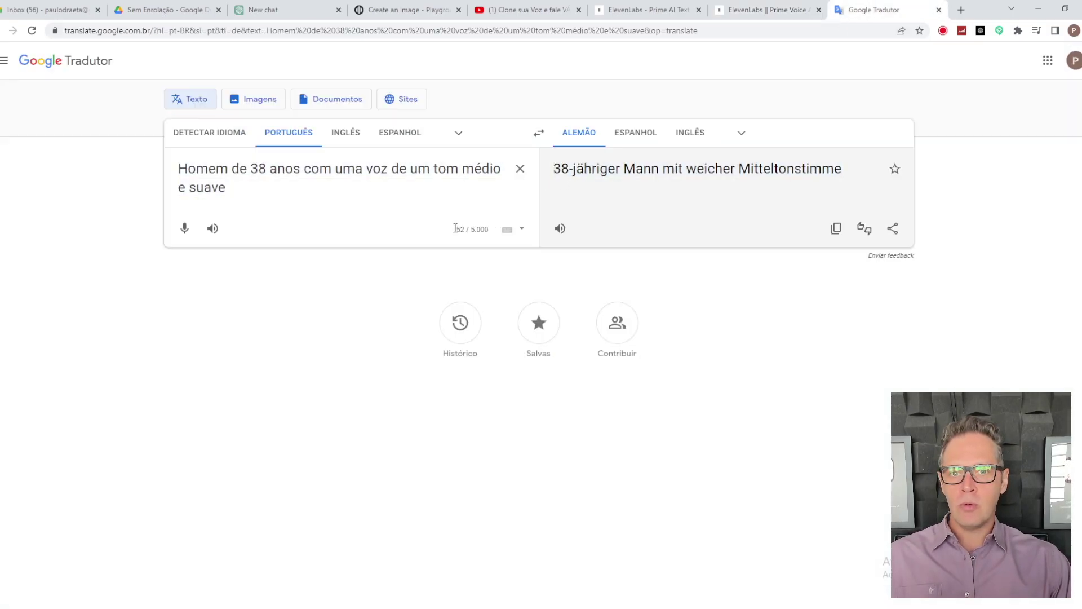
{"action": "left_click_drag", "start_coordinate": [461, 229], "coordinate": [6, 66]}
{"action": "key", "text": "ctrl+c"}
{"action": "left_click", "coordinate": [766, 7]}
{"action": "left_click", "coordinate": [450, 227]}
{"action": "key", "text": "ctrl+v"}
{"action": "left_click", "coordinate": [535, 451]}
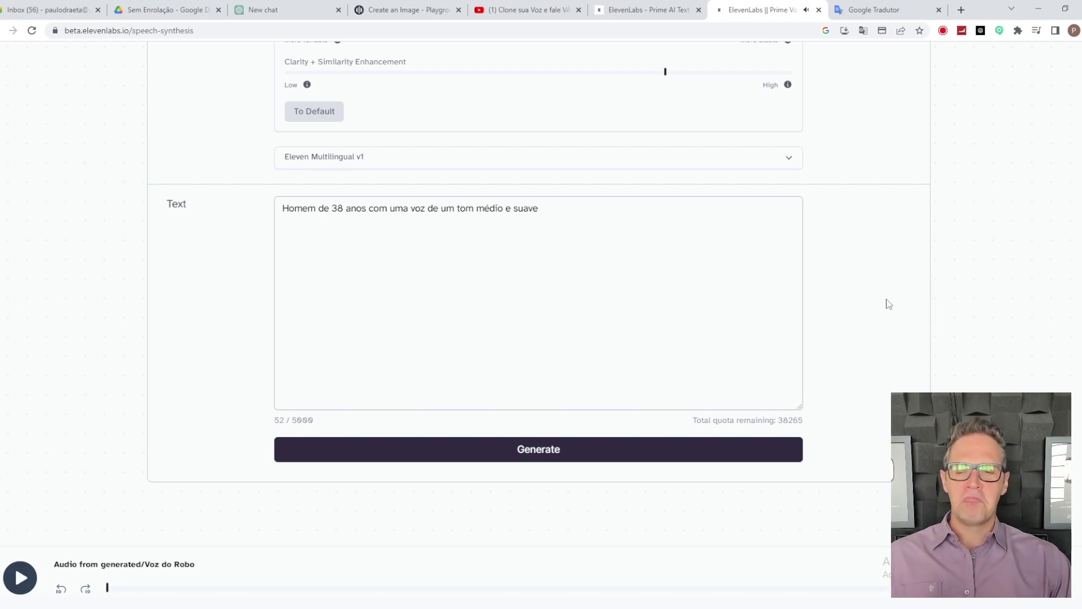
Step: Generate the Portuguese sentence with the cloned voice named after the speaker, play the downloaded audio, and close the player
{"action": "scroll", "coordinate": [671, 249], "scroll_direction": "up", "scroll_amount": 5}
{"action": "scroll", "coordinate": [764, 295], "scroll_direction": "down", "scroll_amount": 3}
{"action": "scroll", "coordinate": [559, 445], "scroll_direction": "up", "scroll_amount": 1}
{"action": "scroll", "coordinate": [559, 445], "scroll_direction": "up", "scroll_amount": 2}
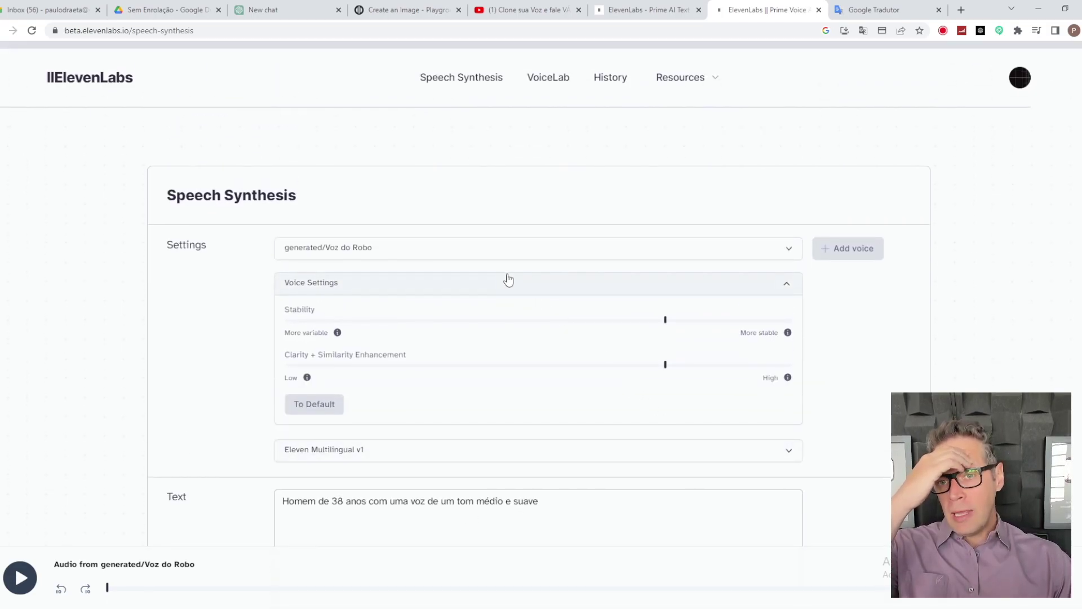
{"action": "left_click", "coordinate": [499, 252]}
{"action": "left_click", "coordinate": [472, 294]}
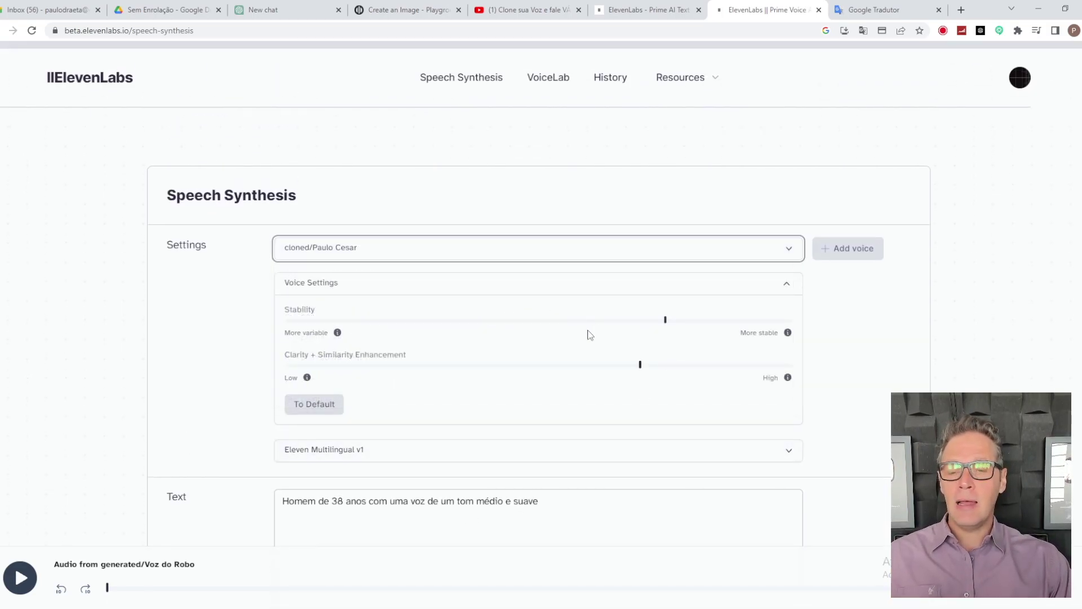
{"action": "scroll", "coordinate": [568, 499], "scroll_direction": "down", "scroll_amount": 3}
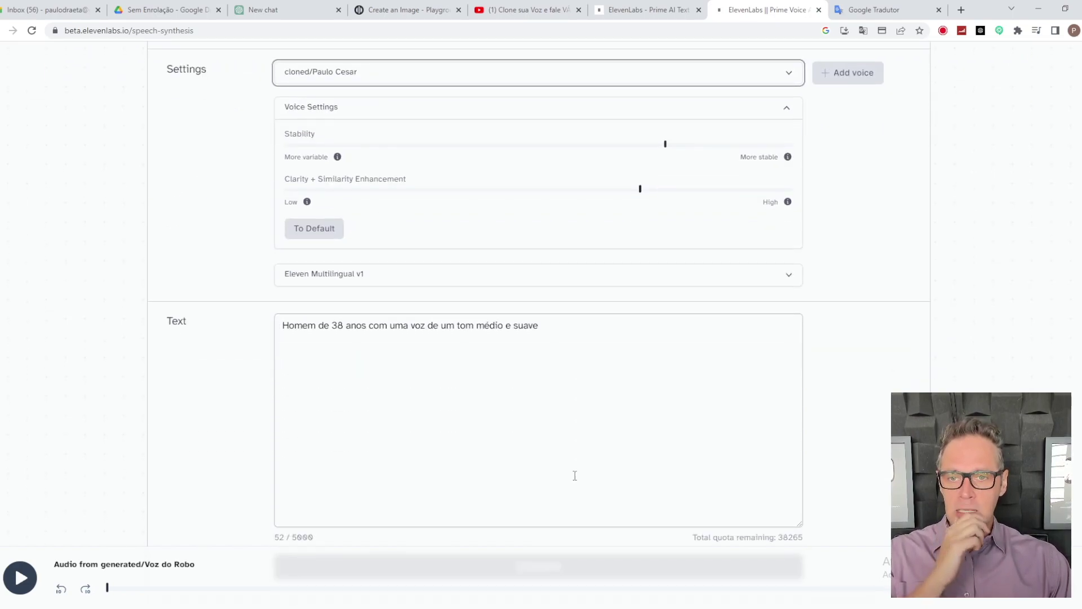
{"action": "scroll", "coordinate": [841, 331], "scroll_direction": "down", "scroll_amount": 3}
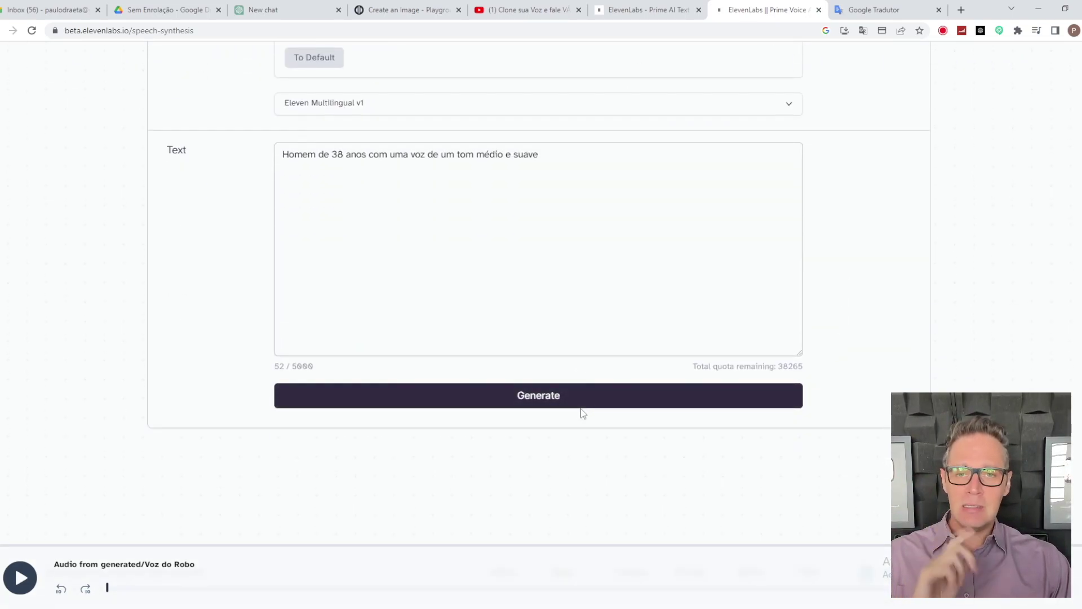
{"action": "left_click", "coordinate": [580, 405]}
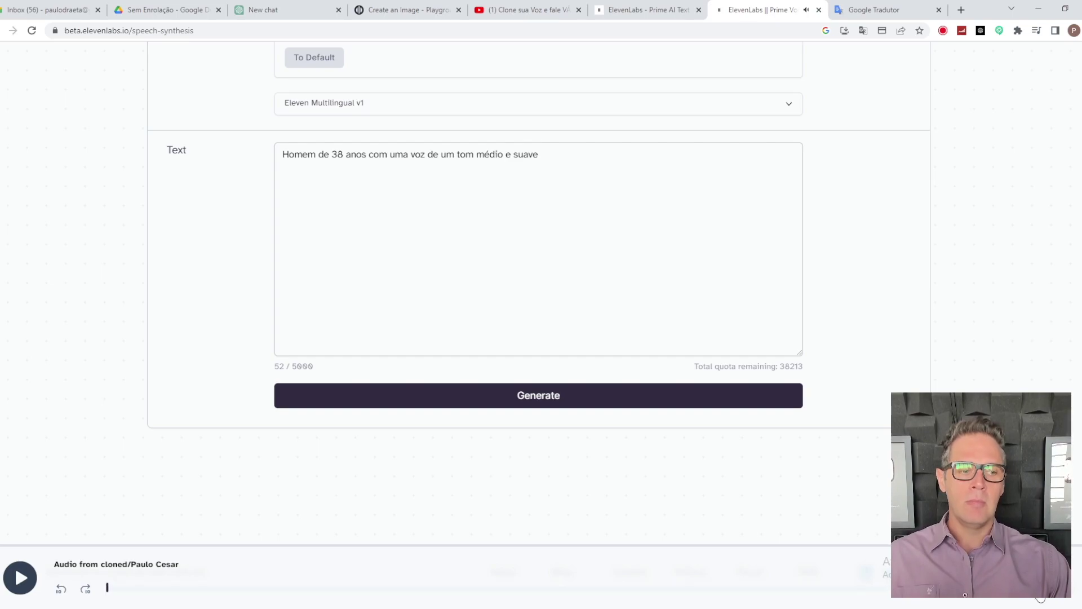
{"action": "left_click", "coordinate": [75, 602]}
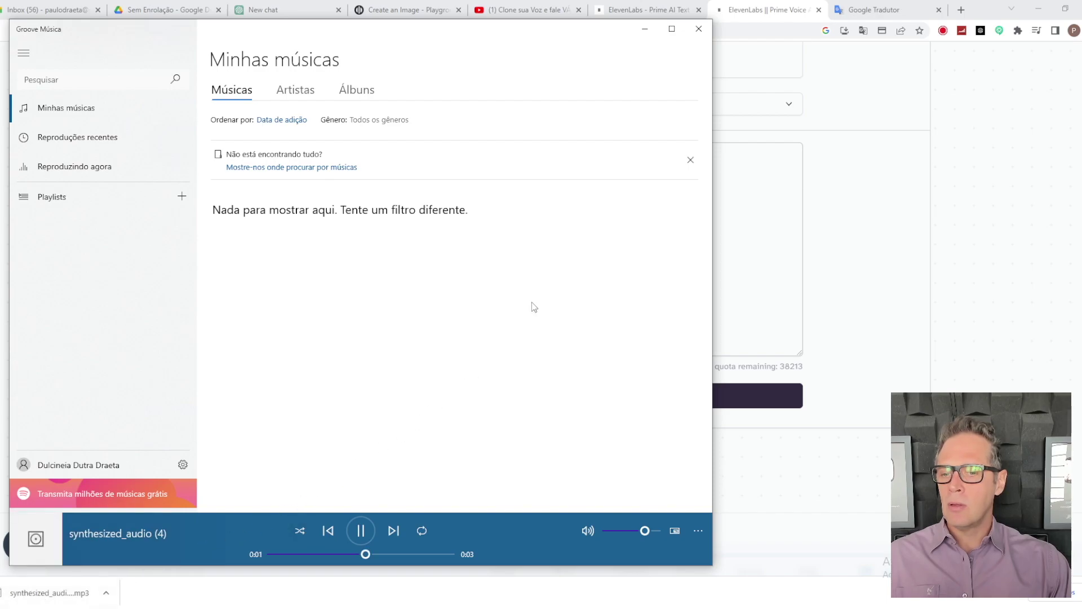
{"action": "left_click", "coordinate": [699, 30]}
Step: Replace the number 38 in the text with "trinta e oito" and regenerate the Portuguese speech
{"action": "left_click", "coordinate": [344, 157]}
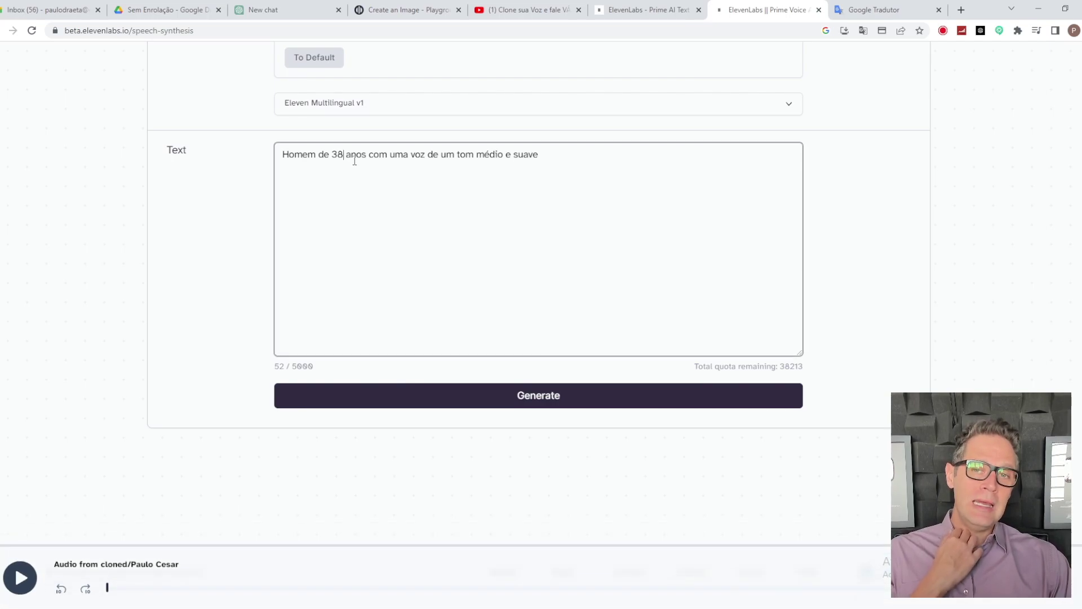
{"action": "key", "text": "BackSpace"}
{"action": "key", "text": "BackSpace"}
{"action": "type", "text": "trinta e ioo"}
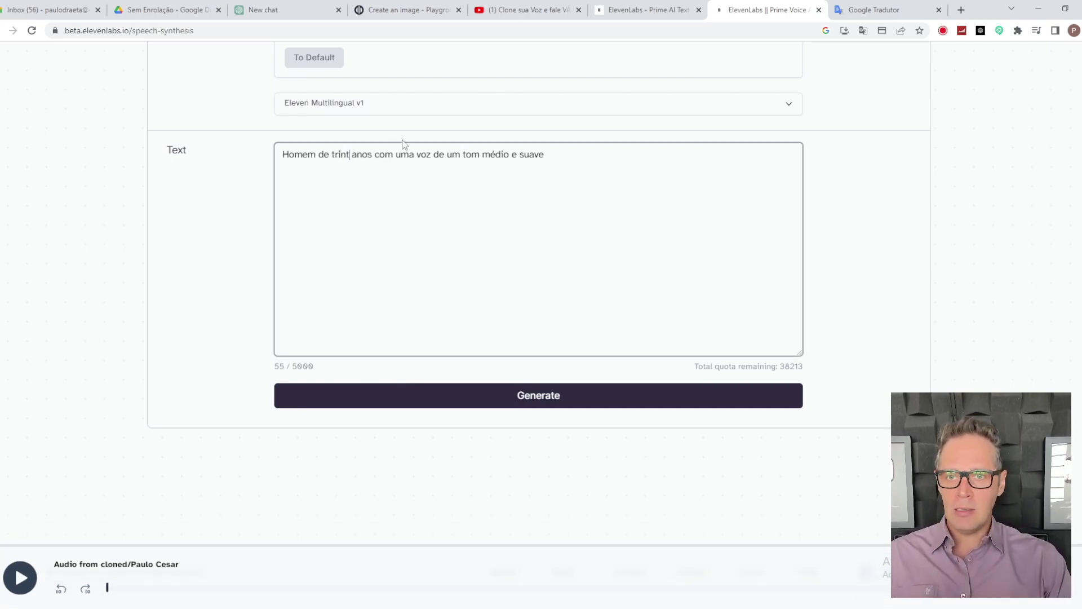
{"action": "key", "text": "BackSpace"}
{"action": "key", "text": "BackSpace"}
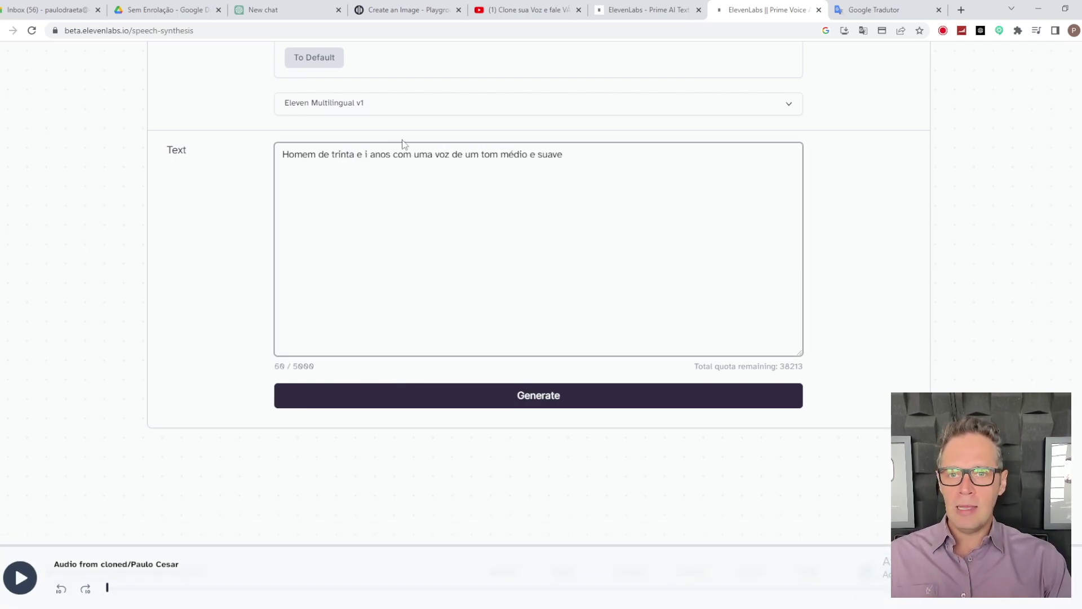
{"action": "key", "text": "BackSpace"}
{"action": "type", "text": "oito"}
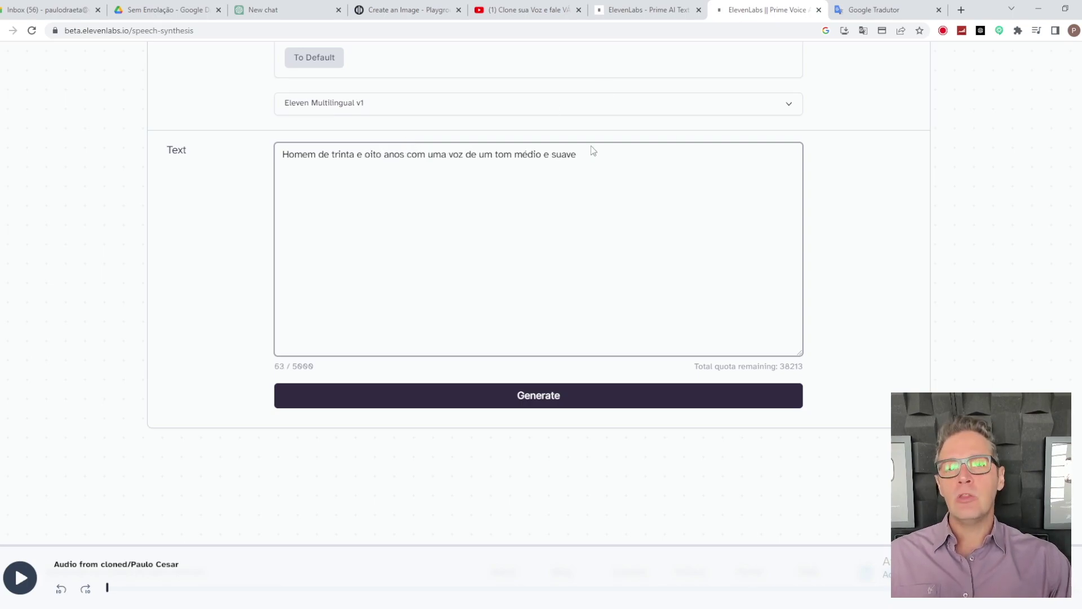
{"action": "left_click", "coordinate": [529, 407]}
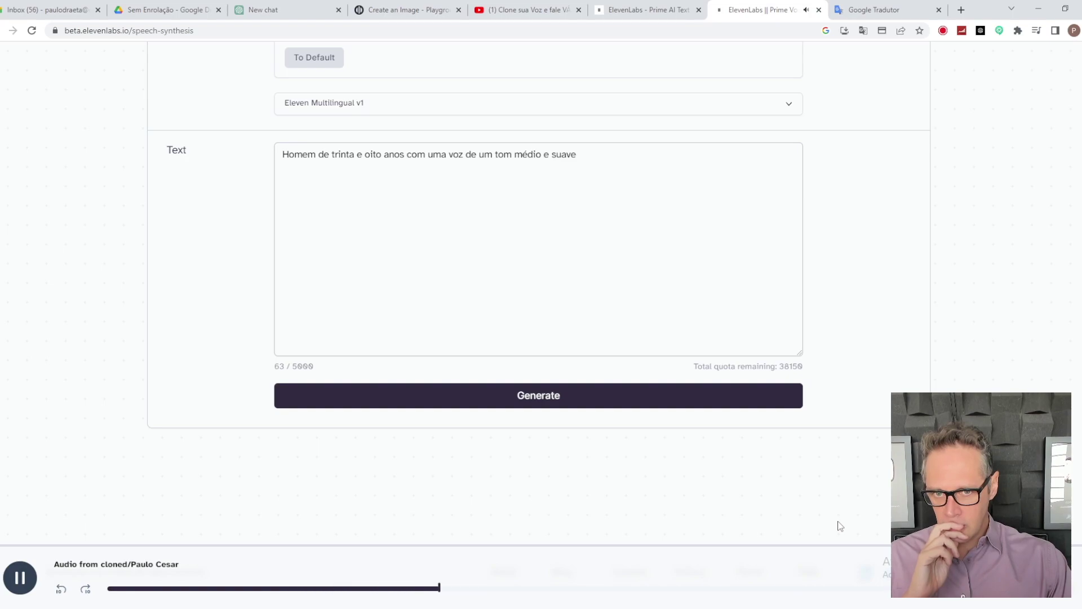
Step: Switch the voice to cloned/Minha Voz 2 and generate the same Portuguese sentence
{"action": "scroll", "coordinate": [823, 511], "scroll_direction": "up", "scroll_amount": 6}
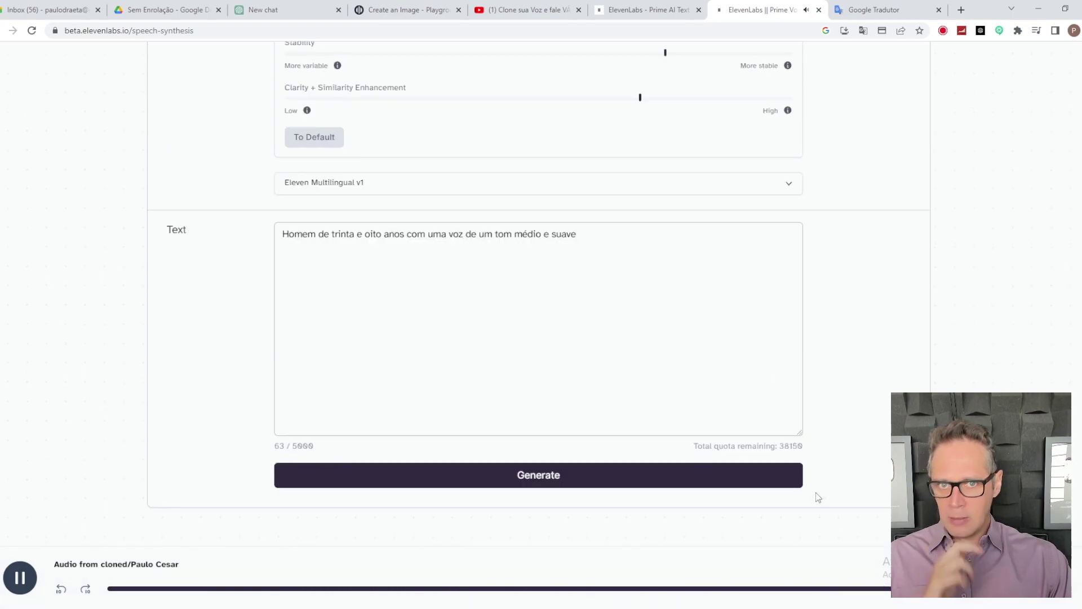
{"action": "left_click", "coordinate": [427, 246]}
{"action": "left_click", "coordinate": [395, 275]}
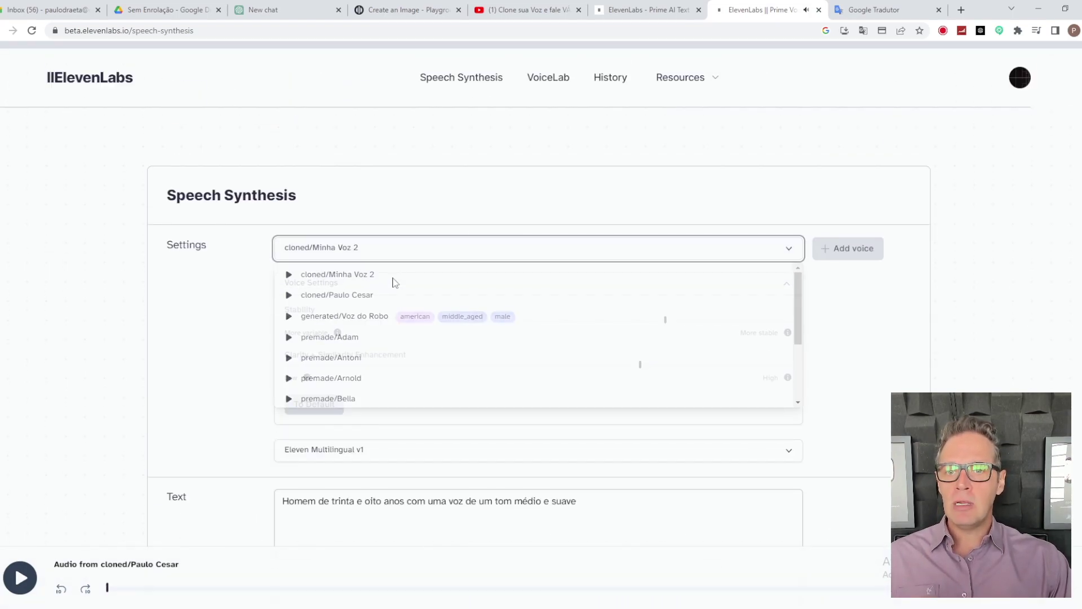
{"action": "scroll", "coordinate": [576, 456], "scroll_direction": "down", "scroll_amount": 6}
{"action": "left_click", "coordinate": [555, 401]}
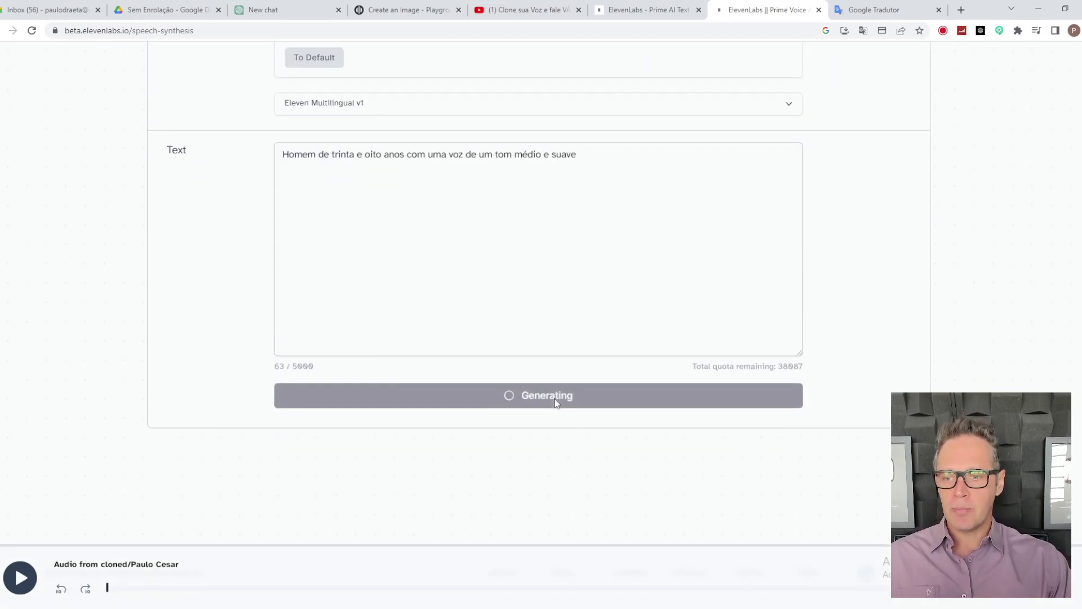